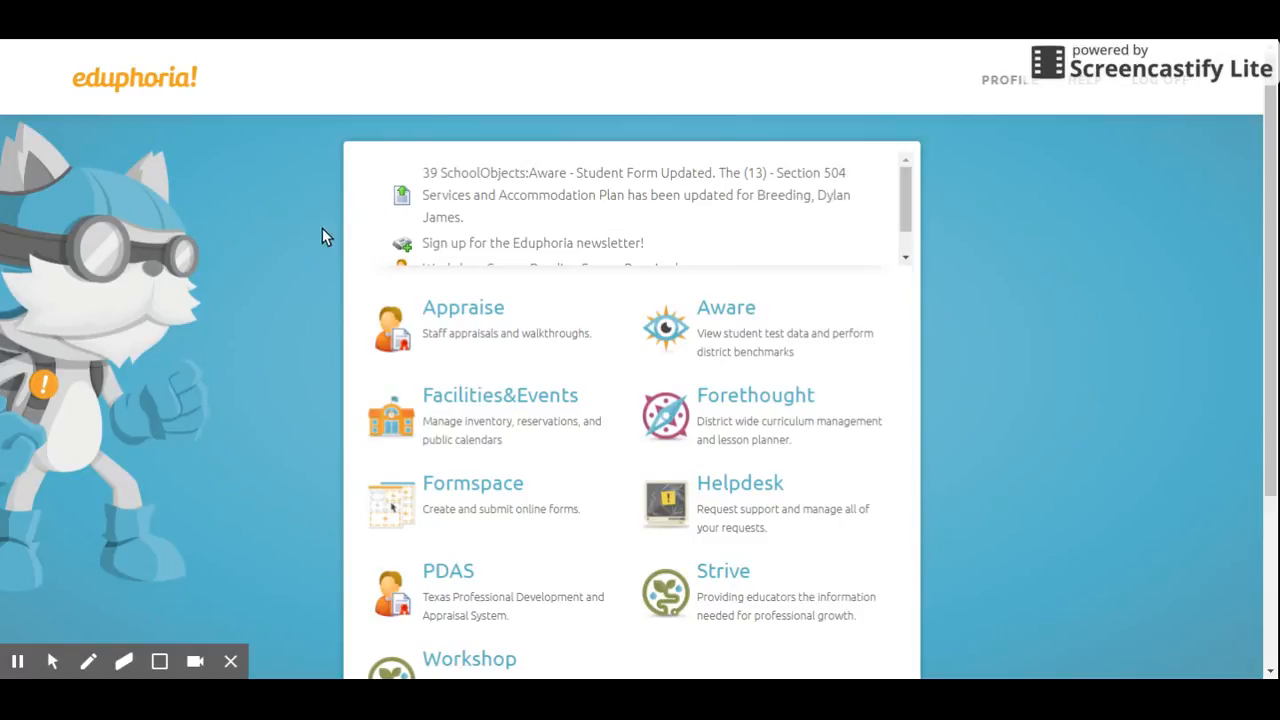
- Open Aware and go to its assessments area
{"action": "left_click", "coordinate": [724, 318]}
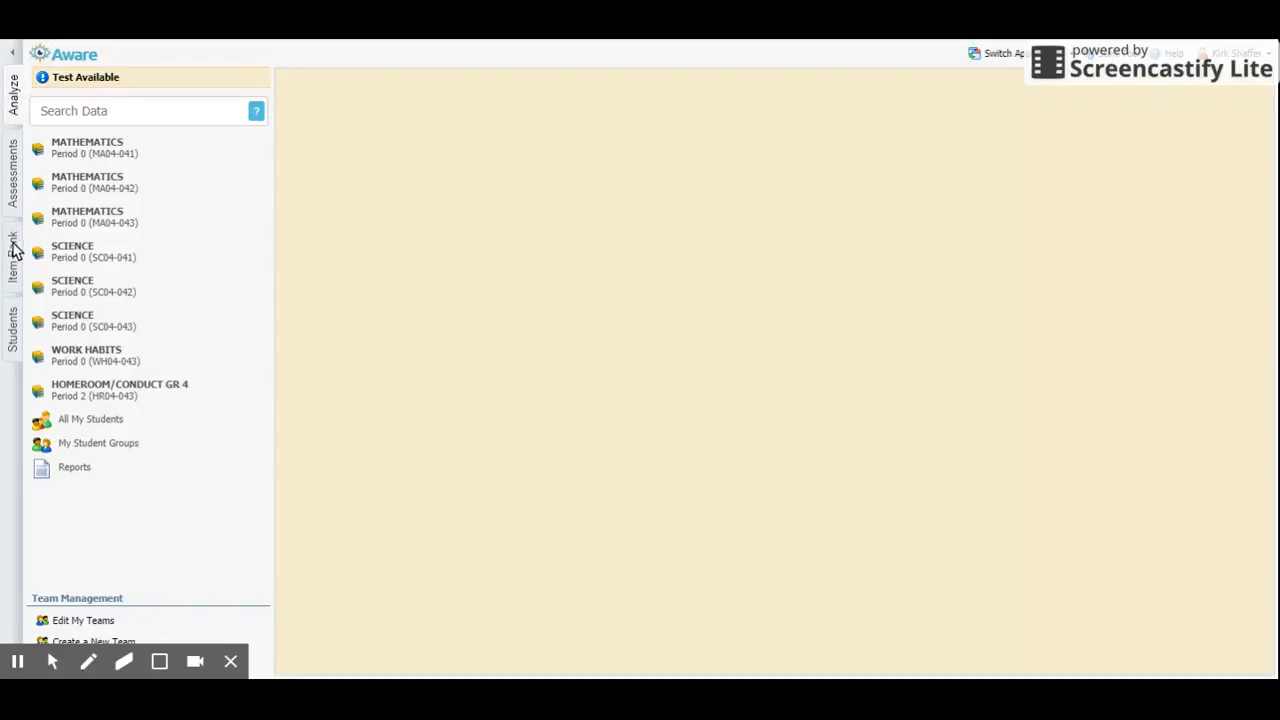
{"action": "left_click", "coordinate": [14, 178]}
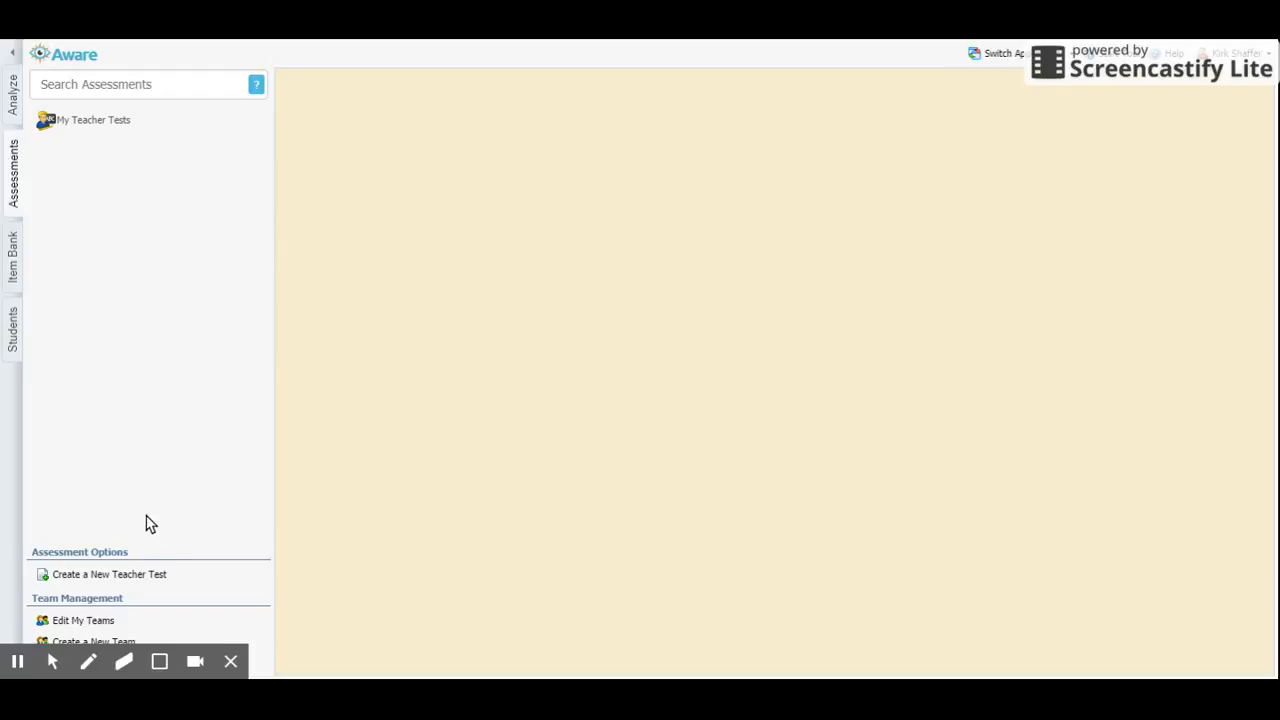
- Try to create a new blank teacher test, and return to the assessments list
{"action": "left_click", "coordinate": [130, 580]}
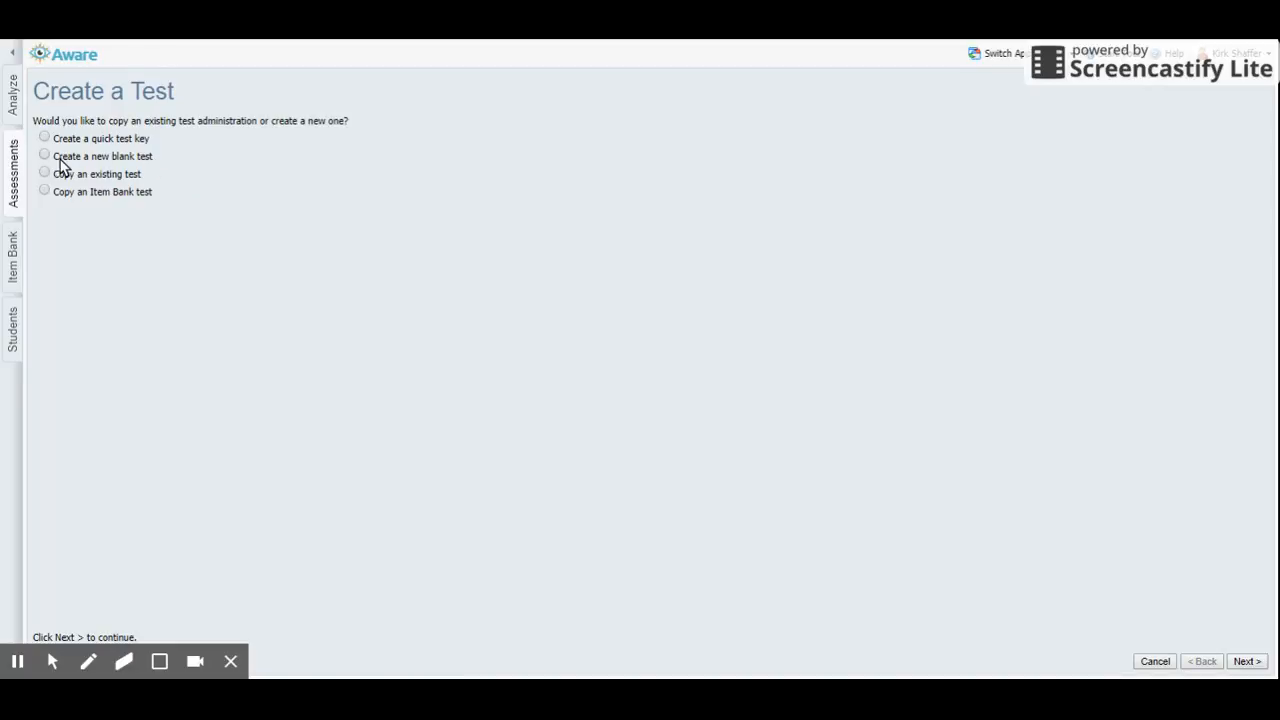
{"action": "left_click", "coordinate": [44, 156]}
{"action": "left_click", "coordinate": [1248, 662]}
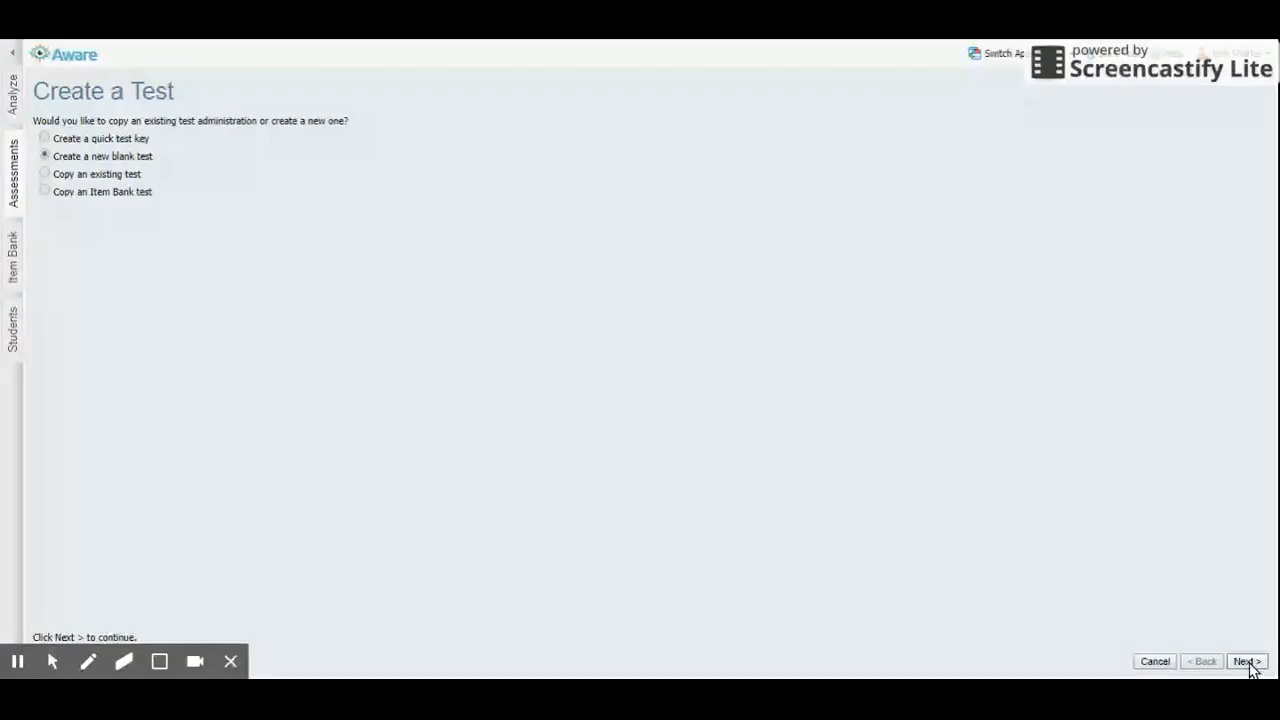
{"action": "left_click", "coordinate": [1247, 662]}
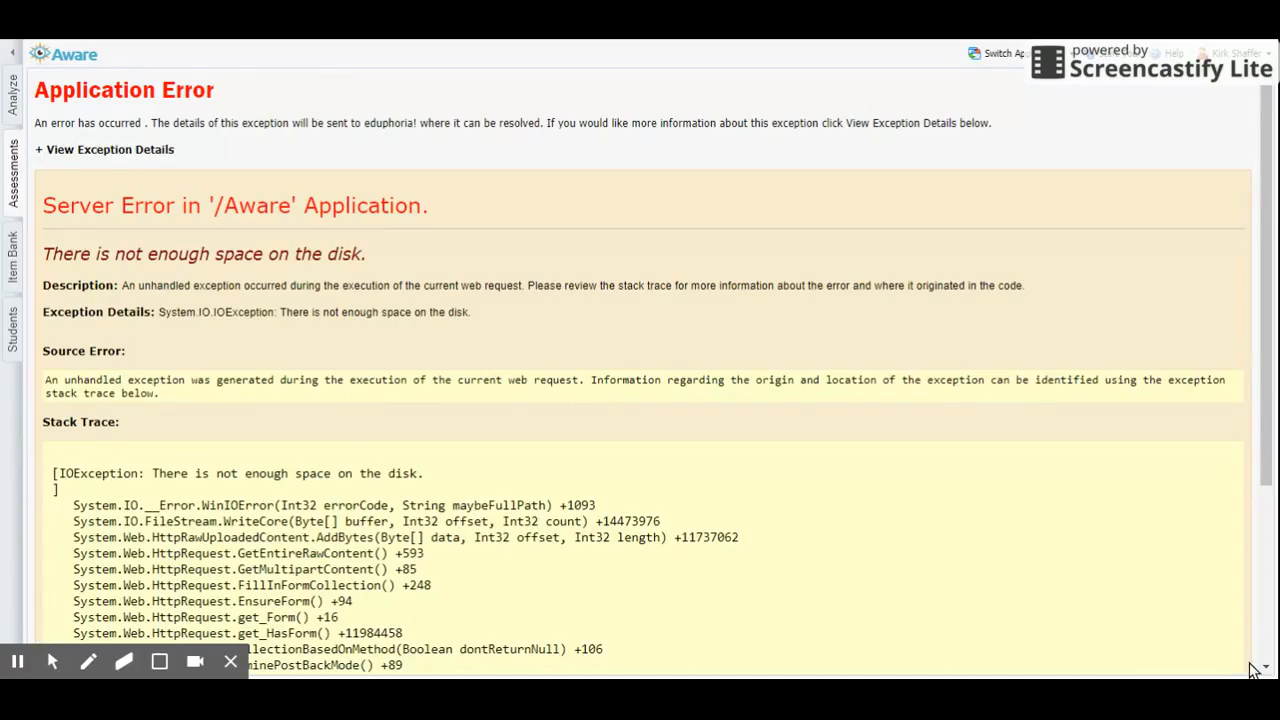
{"action": "scroll", "coordinate": [620, 346], "scroll_direction": "down", "scroll_amount": 3}
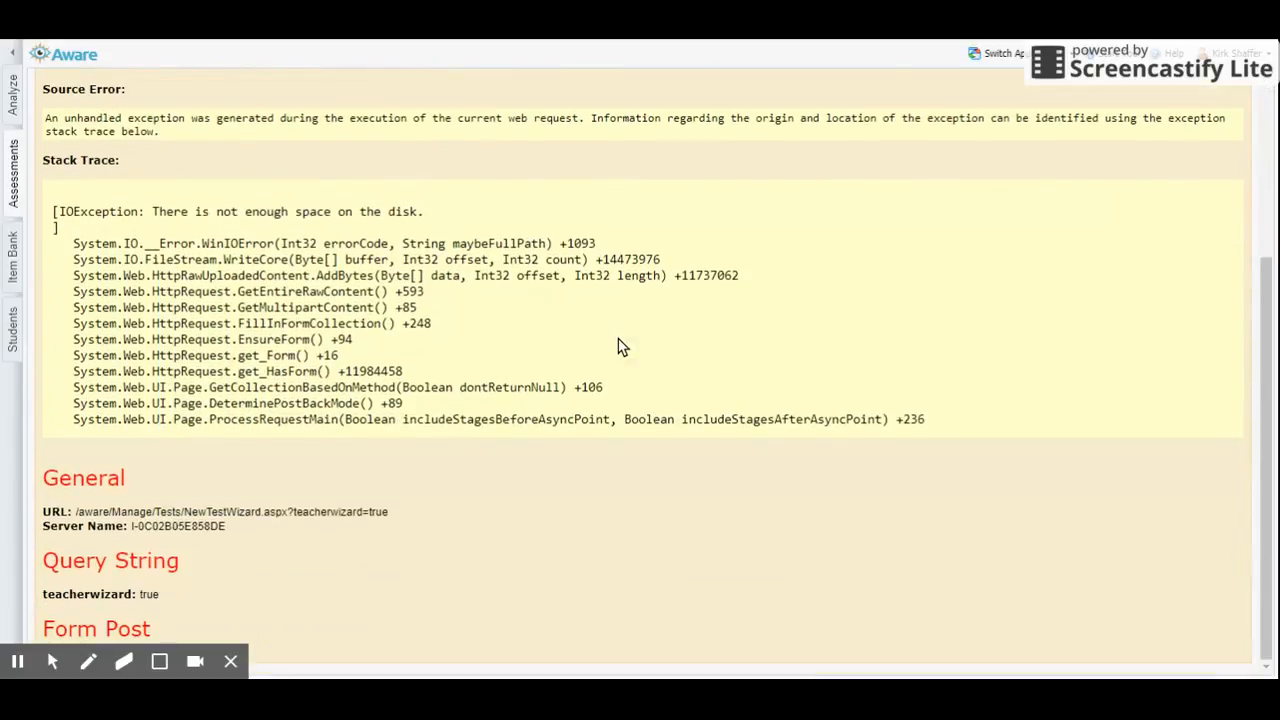
{"action": "scroll", "coordinate": [871, 614], "scroll_direction": "up", "scroll_amount": 3}
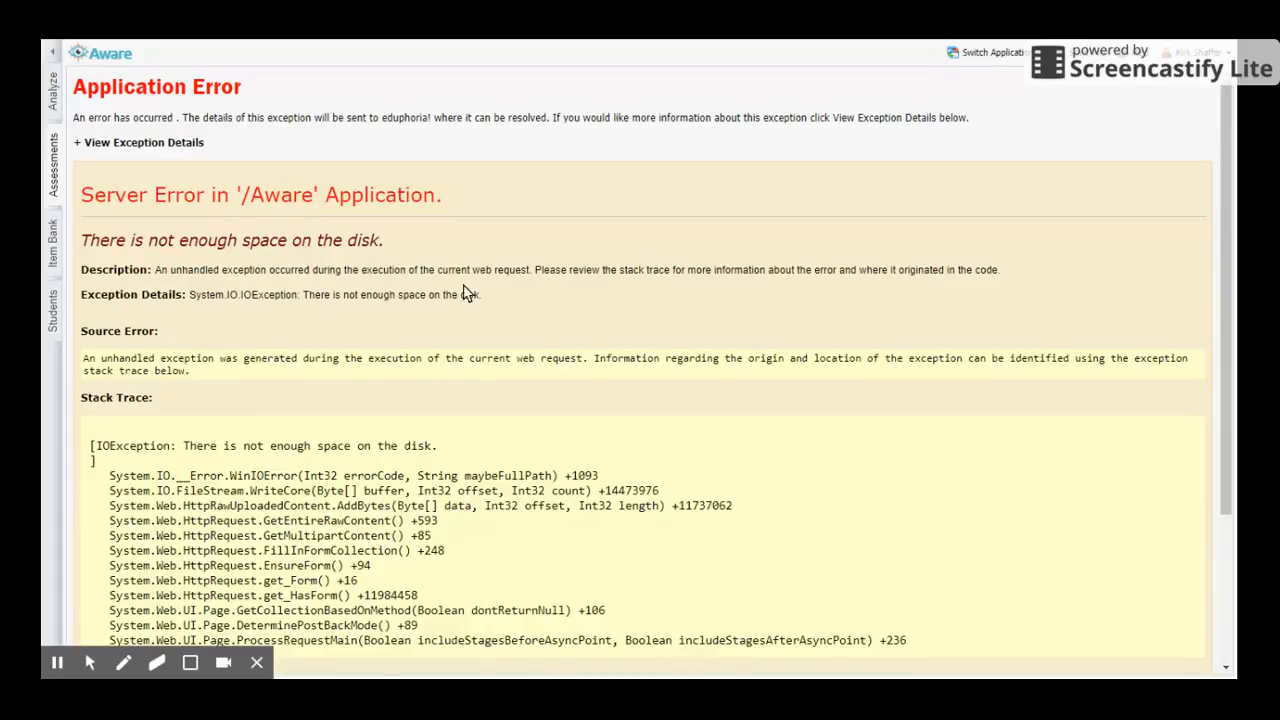
{"action": "left_click", "coordinate": [110, 145]}
{"action": "left_click", "coordinate": [110, 145]}
{"action": "left_click", "coordinate": [110, 145]}
{"action": "left_click", "coordinate": [110, 145]}
{"action": "left_click", "coordinate": [55, 160]}
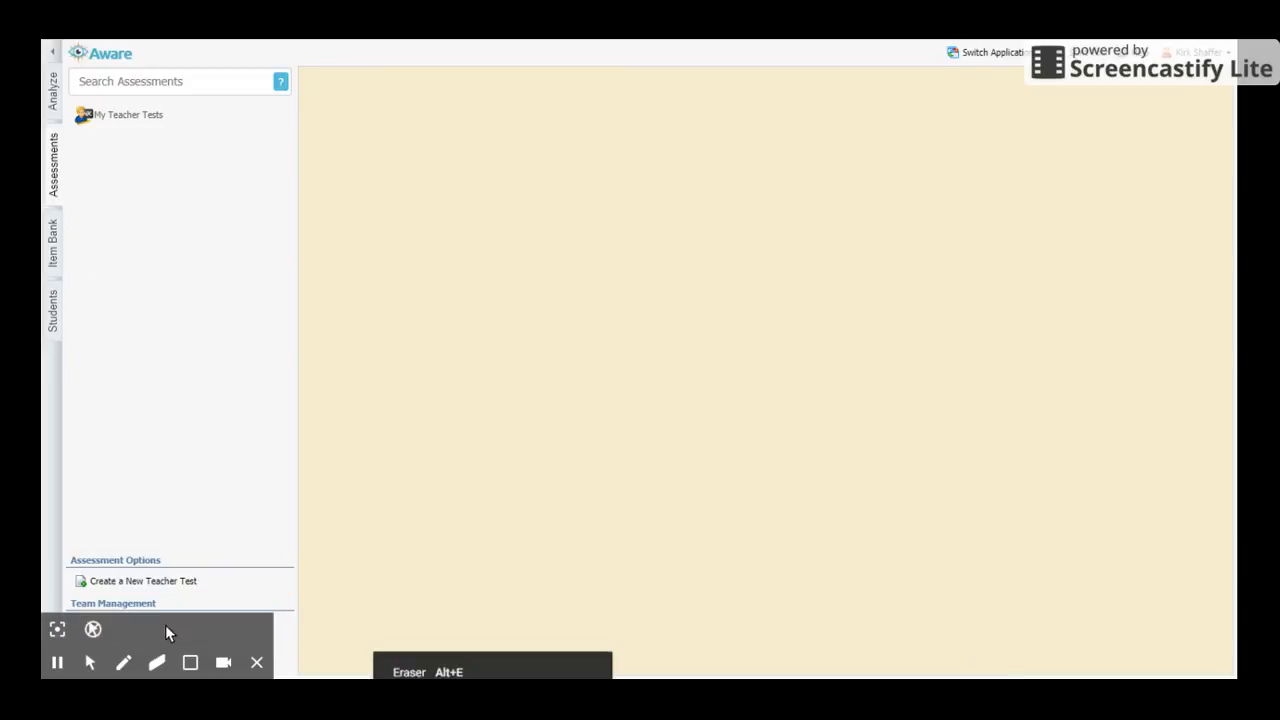
- Start a new teacher test, choosing to create a new blank test
{"action": "left_click", "coordinate": [172, 580]}
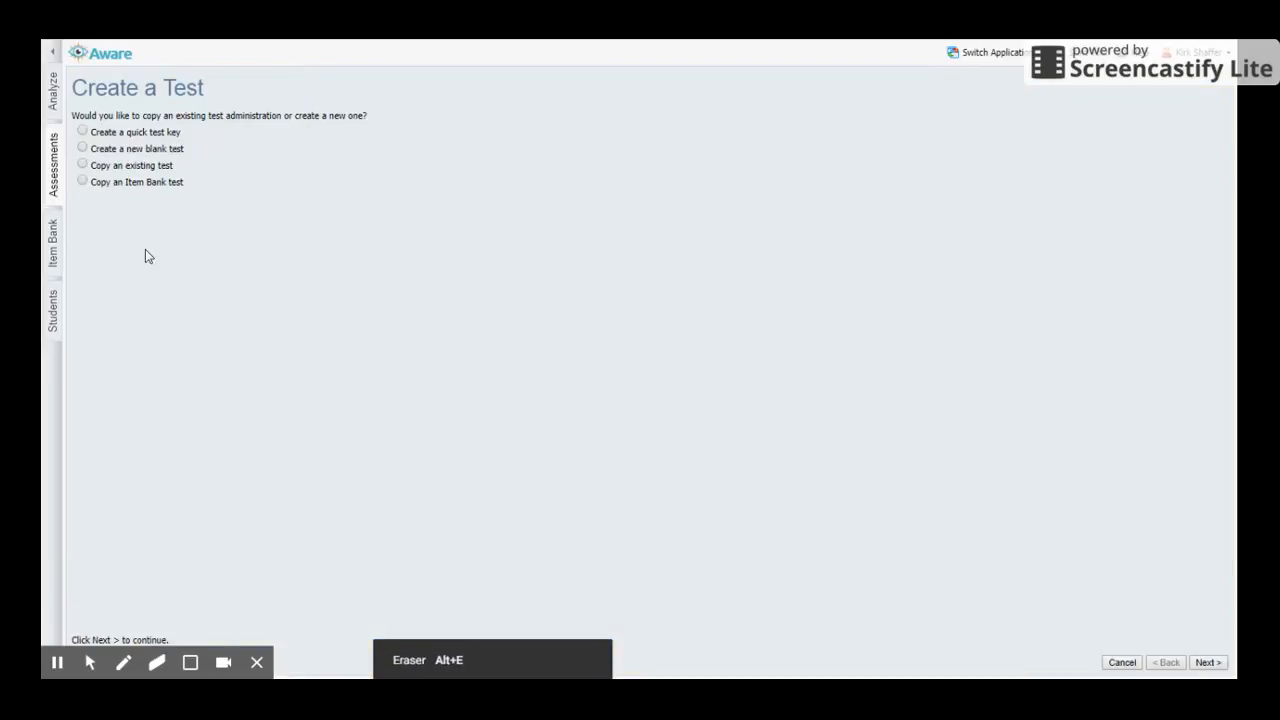
{"action": "left_click", "coordinate": [160, 148]}
{"action": "left_click", "coordinate": [1208, 662]}
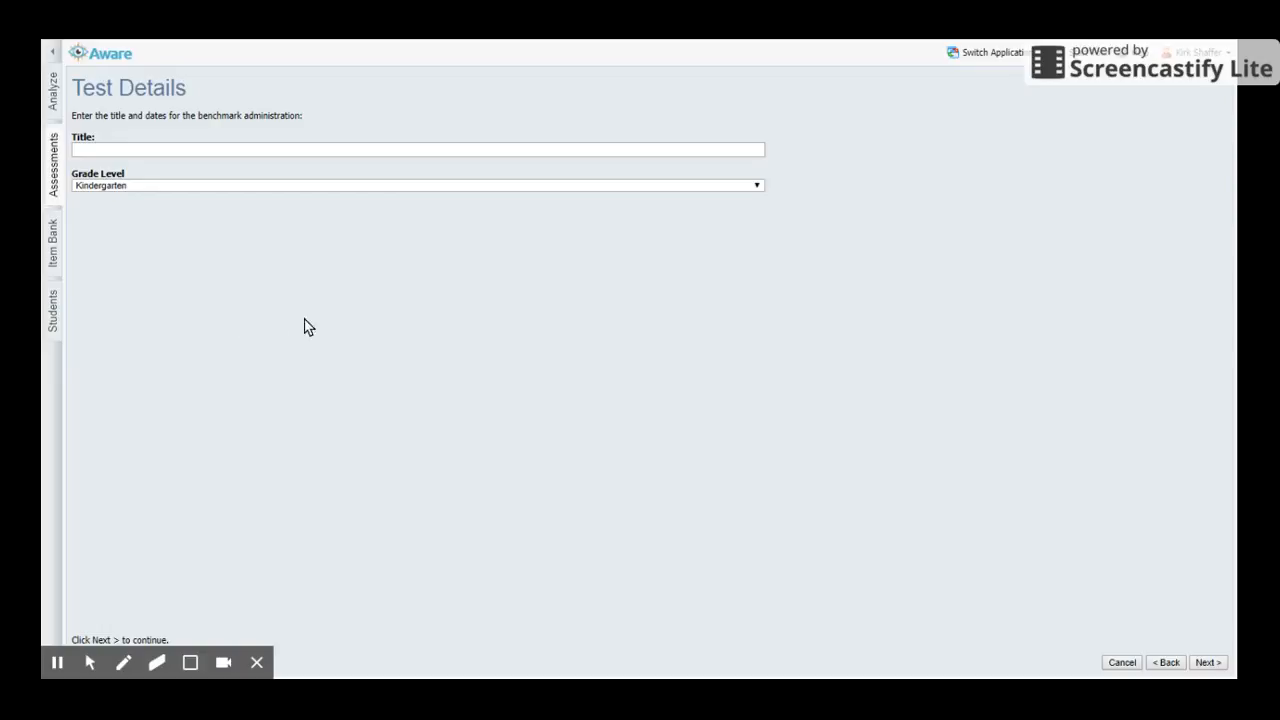
- Title the test "Unit 1 Sample Test" and set its grade level to Fourth
{"action": "left_click", "coordinate": [144, 149]}
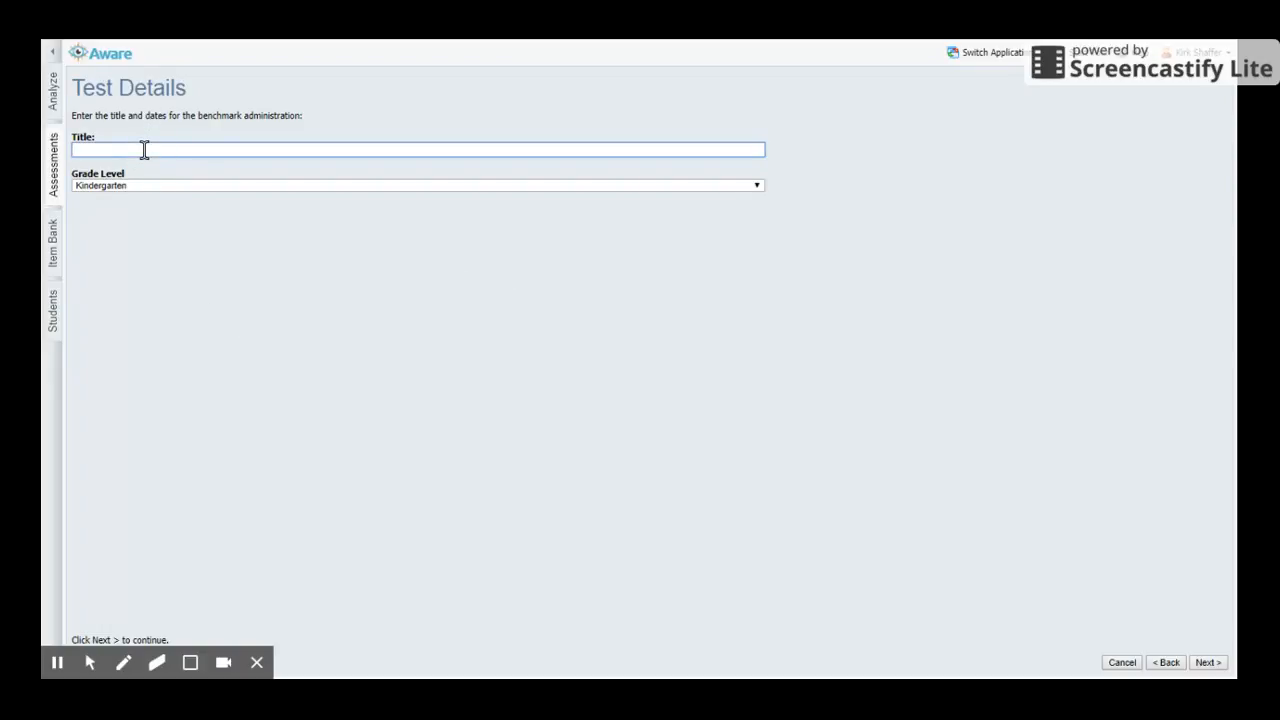
{"action": "type", "text": "Unit 1 Sample Test"}
{"action": "left_click", "coordinate": [133, 186]}
{"action": "left_click", "coordinate": [121, 247]}
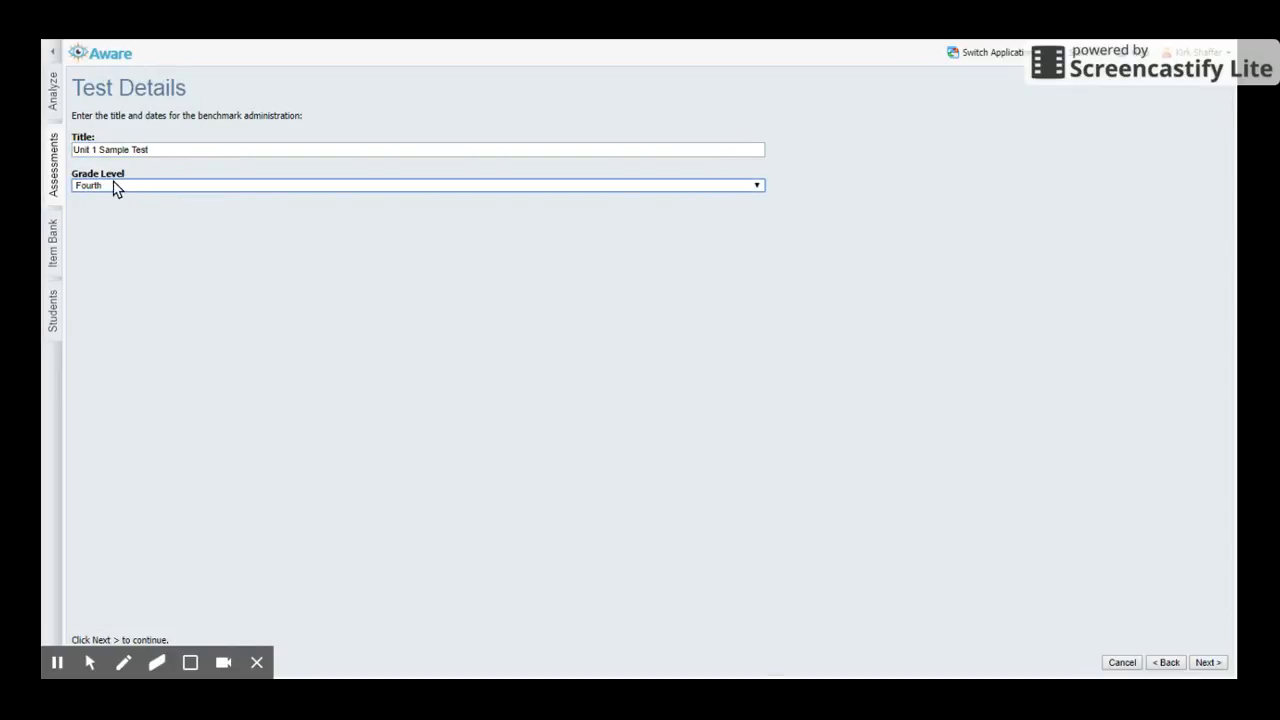
{"action": "left_click", "coordinate": [1207, 663]}
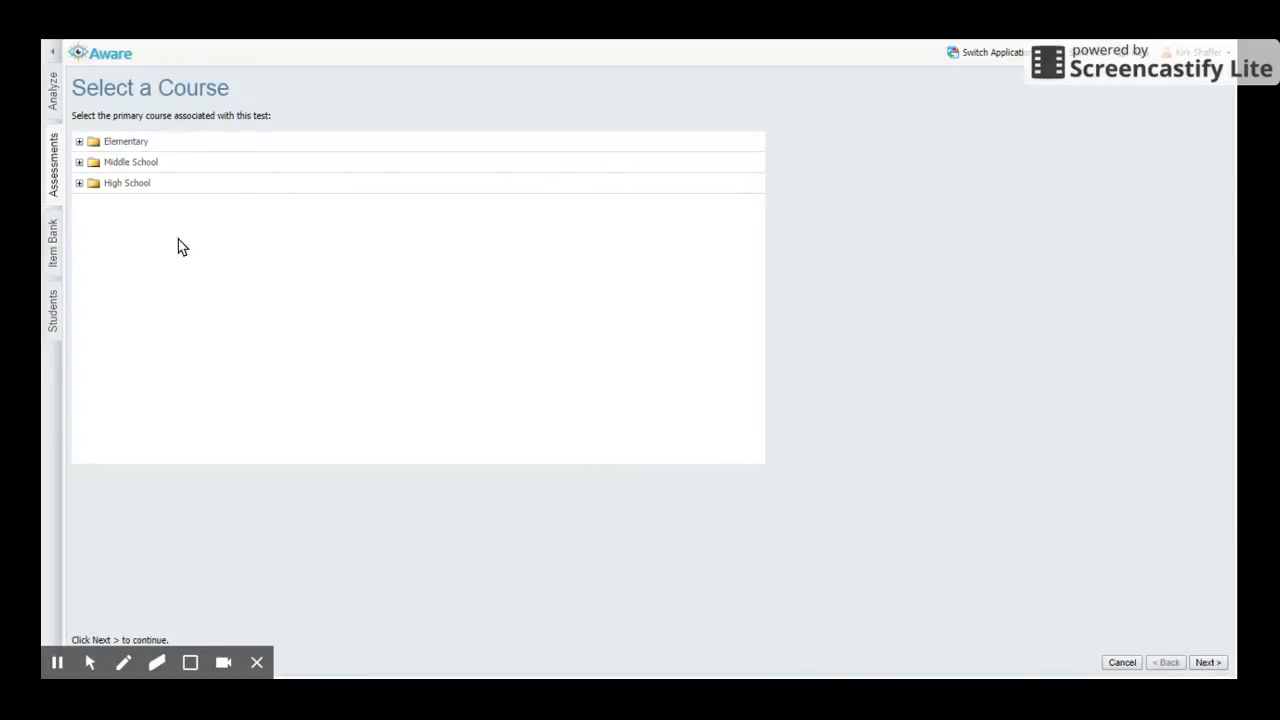
- Choose the elementary Fourth Grade course "Mathematics, Grade 4" as the primary course and finish creating the test
{"action": "left_click", "coordinate": [126, 142]}
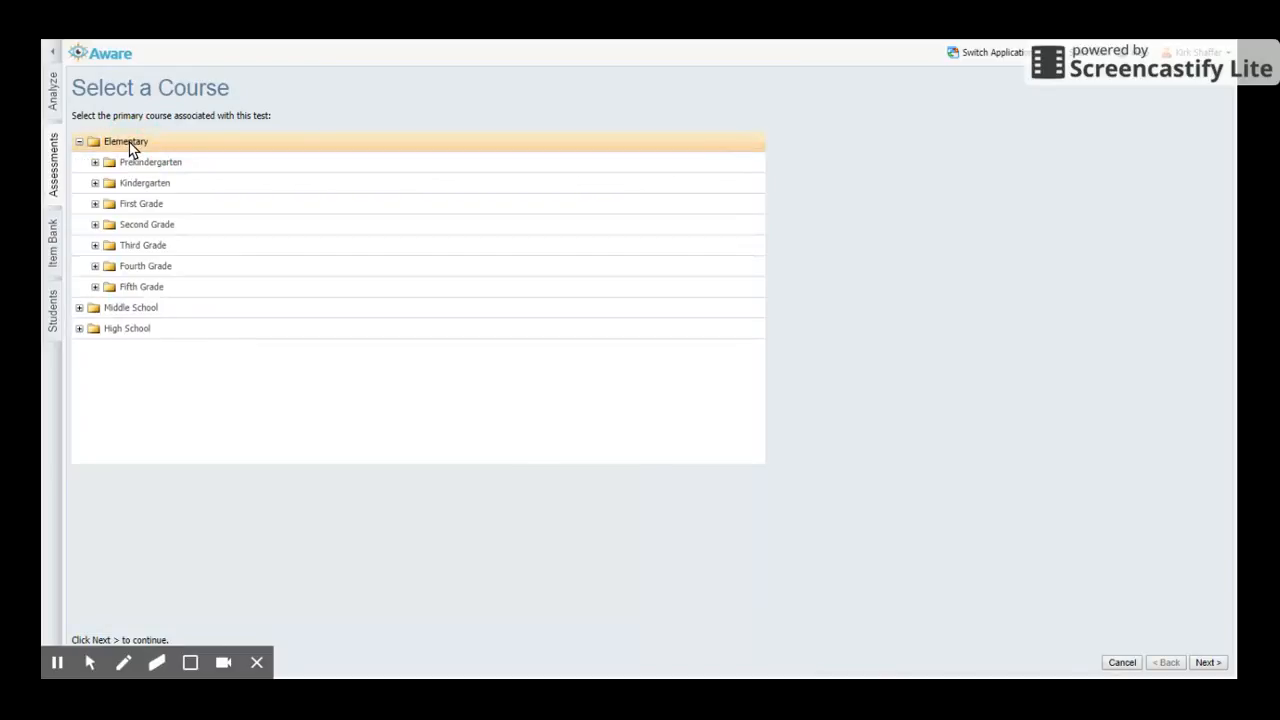
{"action": "left_click", "coordinate": [152, 267]}
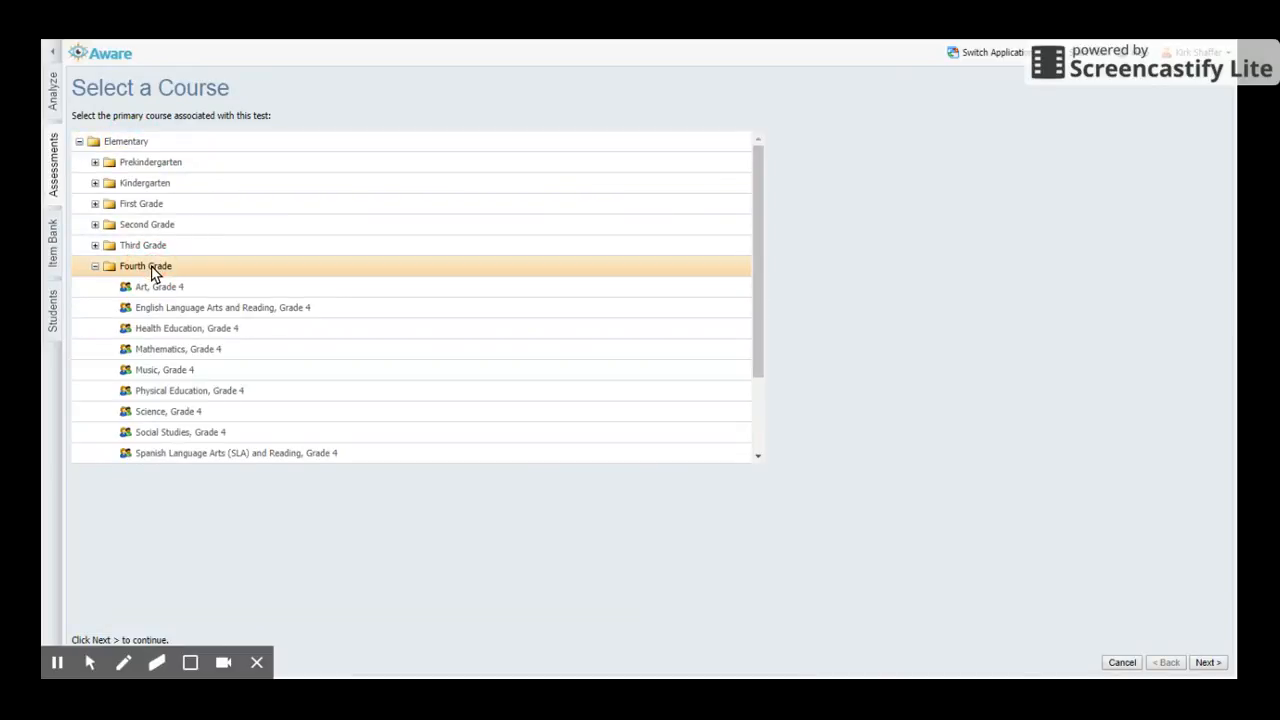
{"action": "left_click", "coordinate": [195, 352]}
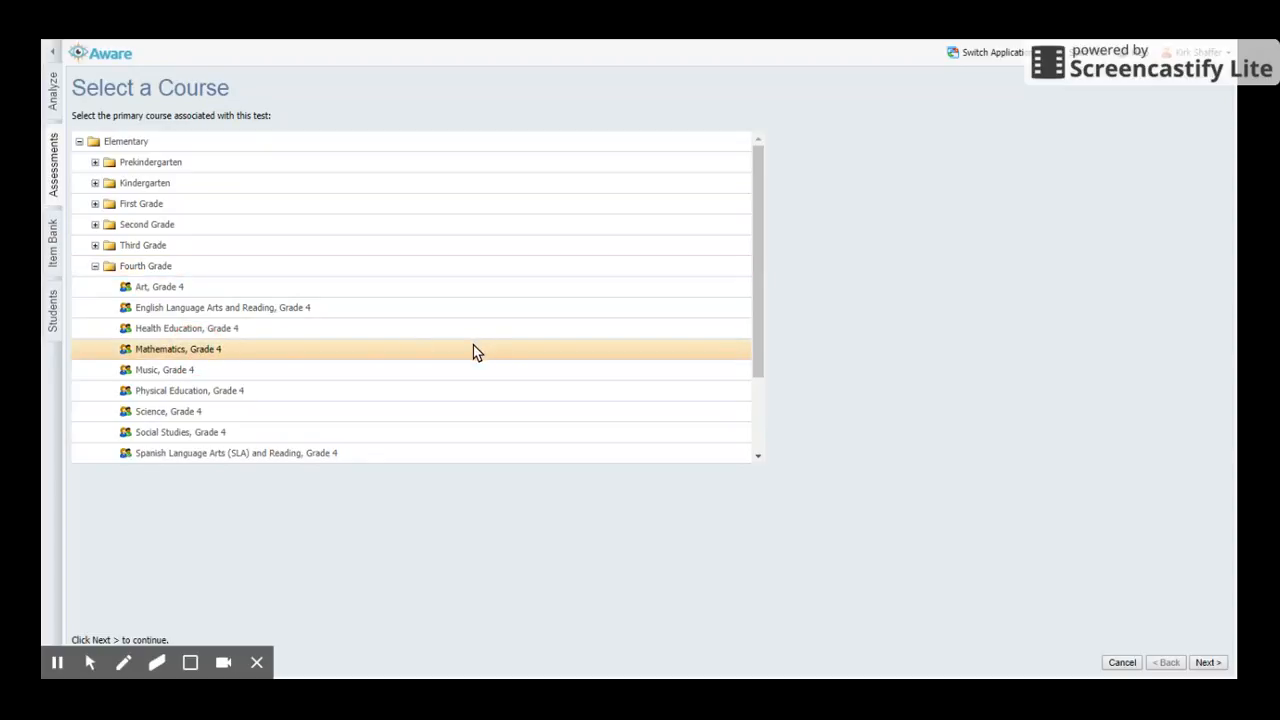
{"action": "left_click", "coordinate": [1220, 664]}
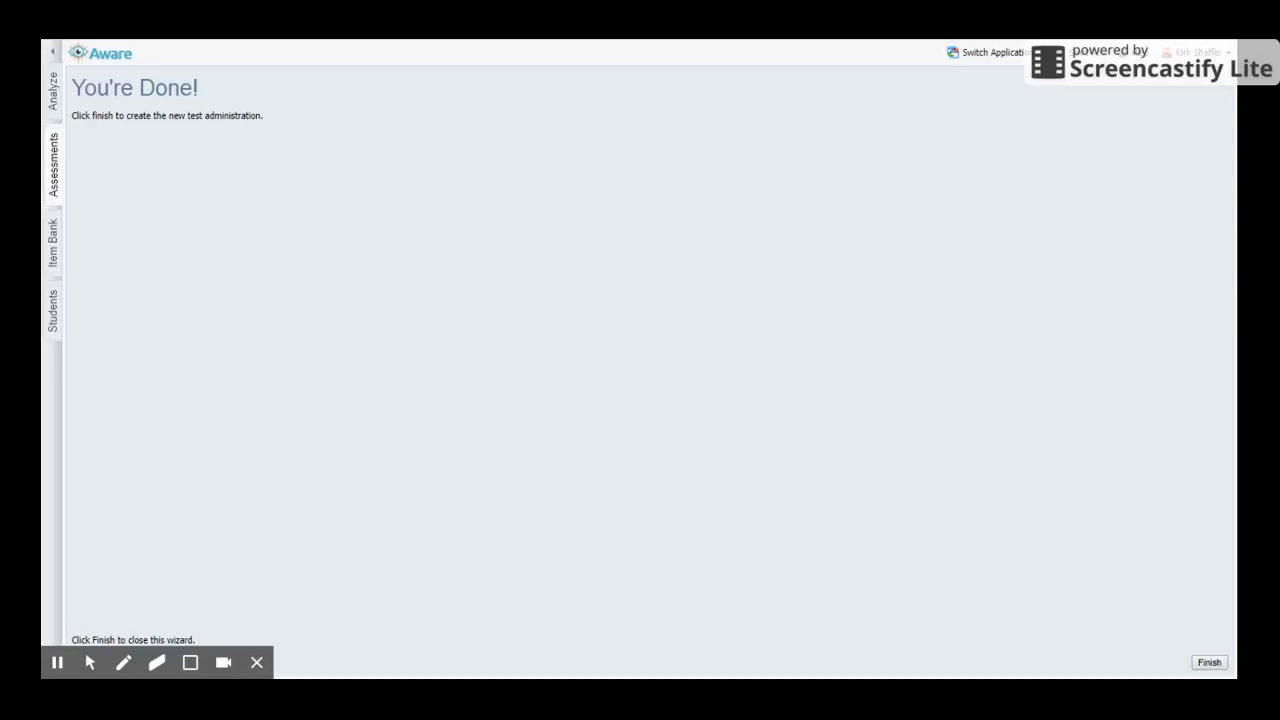
{"action": "left_click", "coordinate": [1205, 665]}
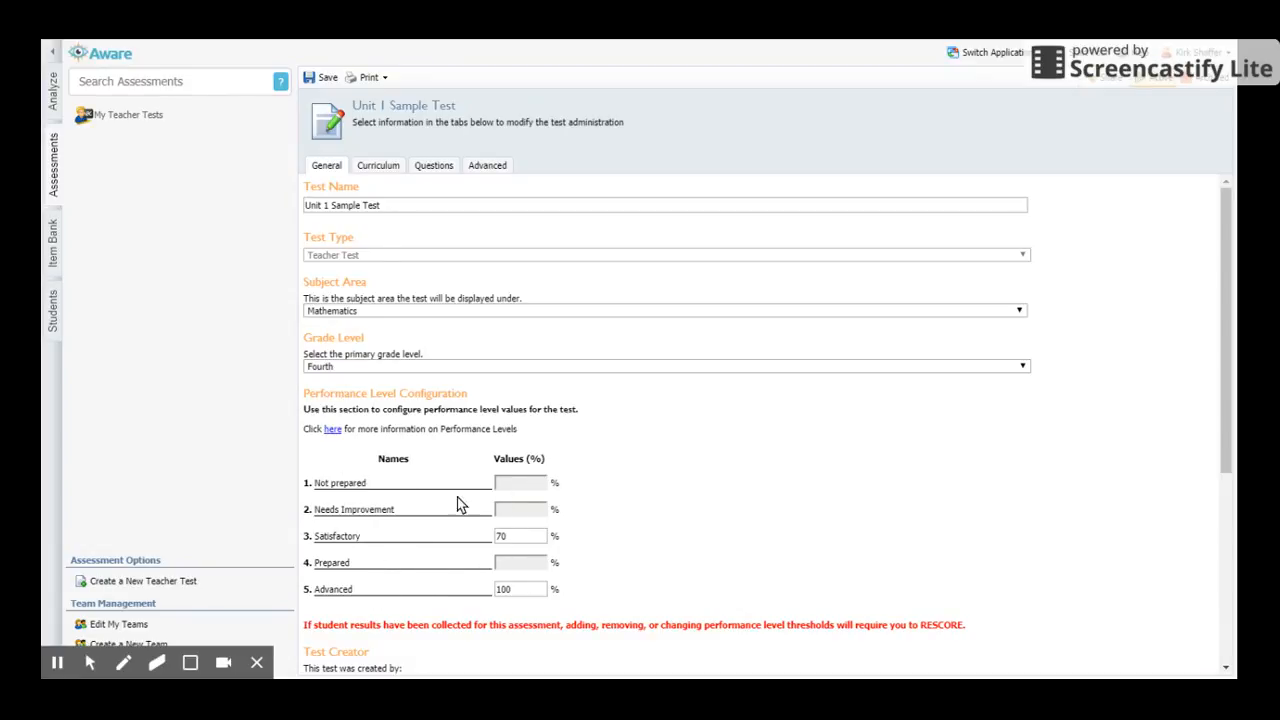
- Set the performance levels to Not prepared 50%, Needs Improvement 60%, Prepared 80% and Advanced 90%
{"action": "left_click", "coordinate": [517, 482]}
{"action": "type", "text": "50"}
{"action": "left_click", "coordinate": [512, 509]}
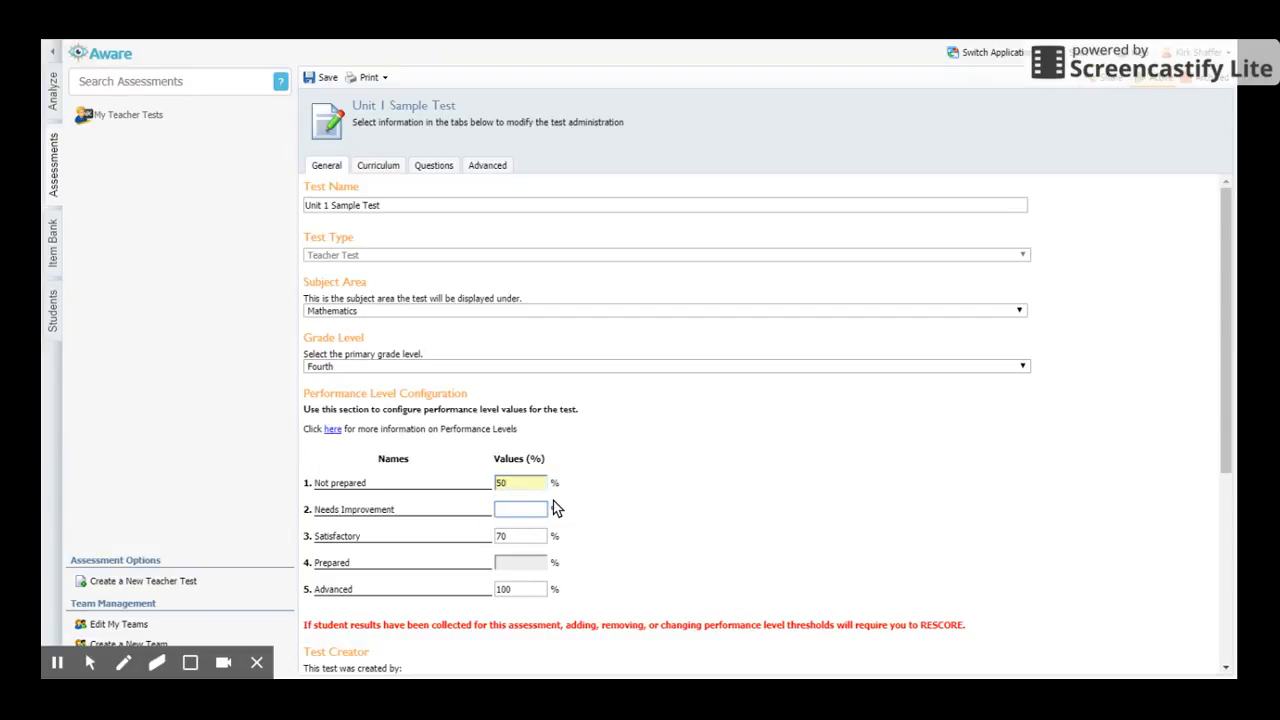
{"action": "type", "text": "65"}
{"action": "left_click", "coordinate": [513, 563]}
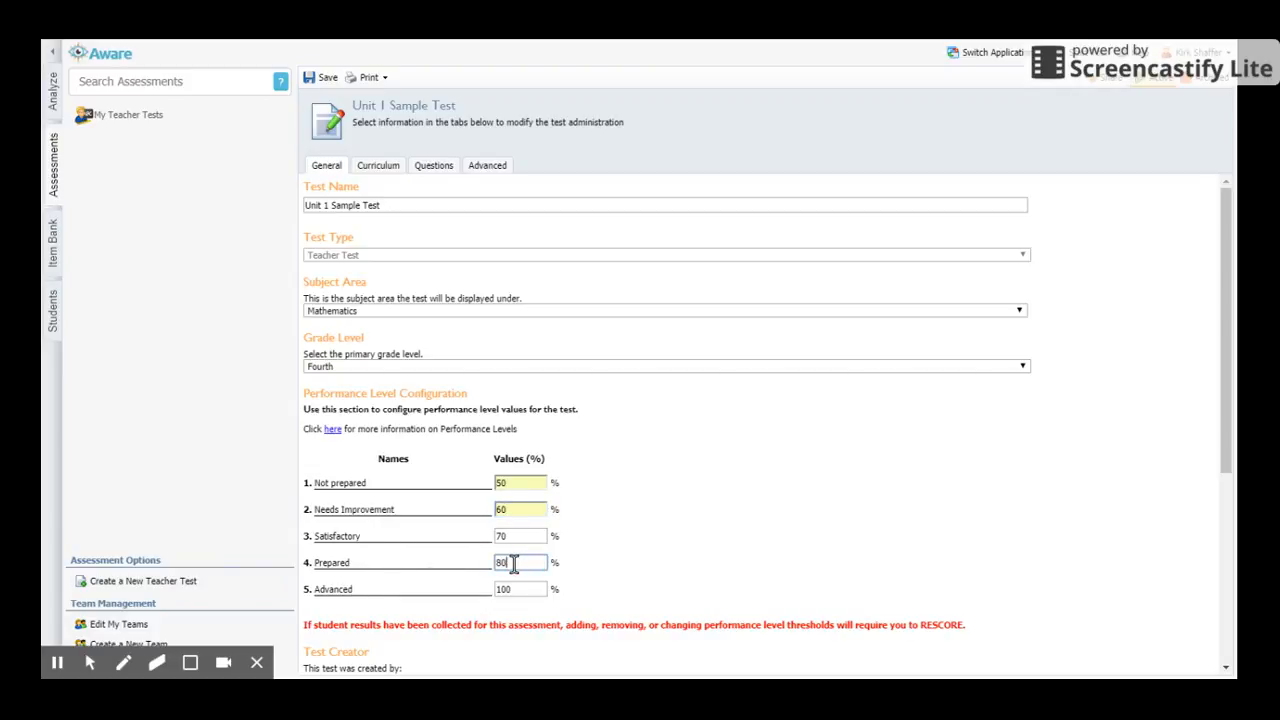
{"action": "left_click", "coordinate": [533, 587]}
{"action": "key", "text": "BackSpace"}
{"action": "key", "text": "BackSpace"}
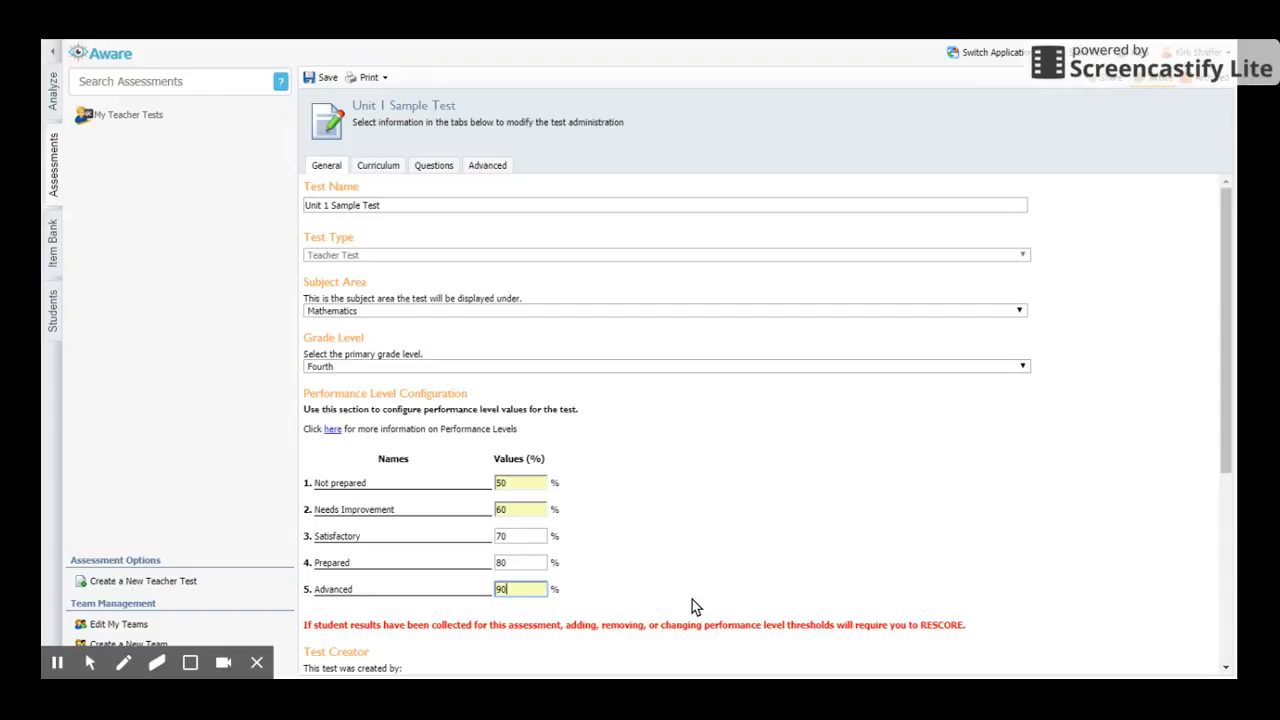
- Review the remaining general settings, including instructions and notes, and the courses associated with the test
{"action": "scroll", "coordinate": [688, 588], "scroll_direction": "down", "scroll_amount": 1}
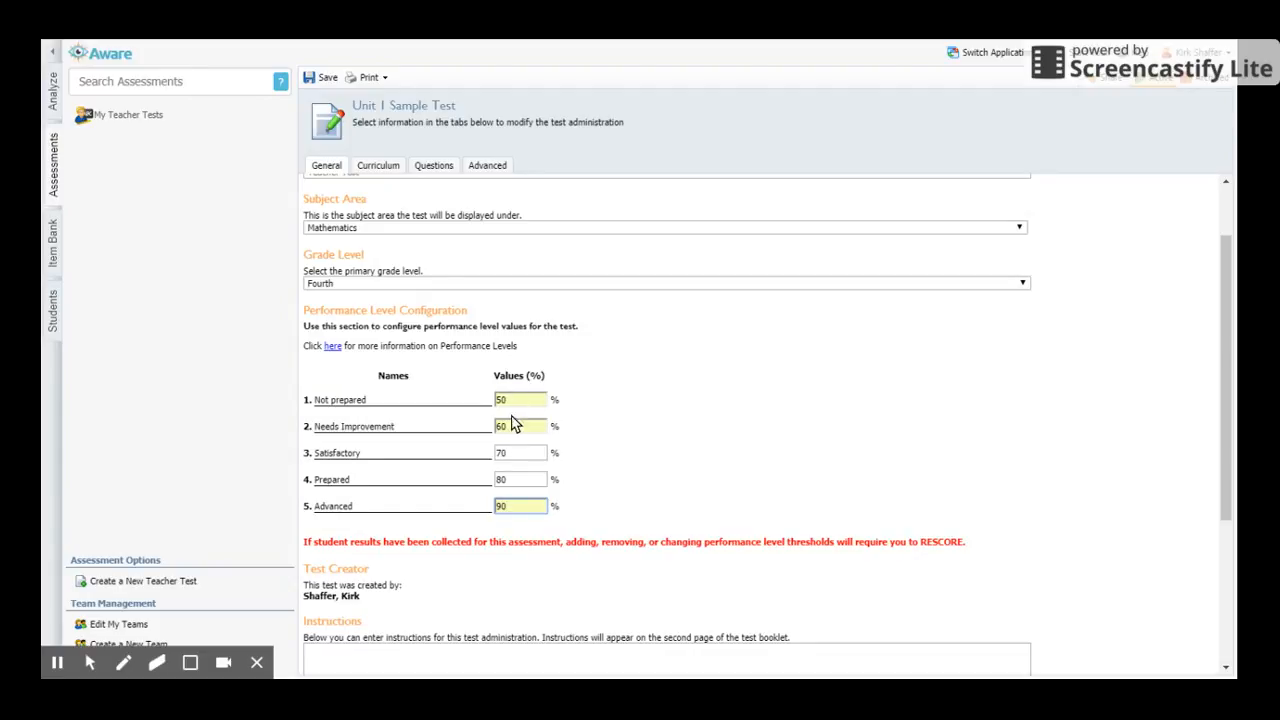
{"action": "scroll", "coordinate": [522, 453], "scroll_direction": "down", "scroll_amount": 5}
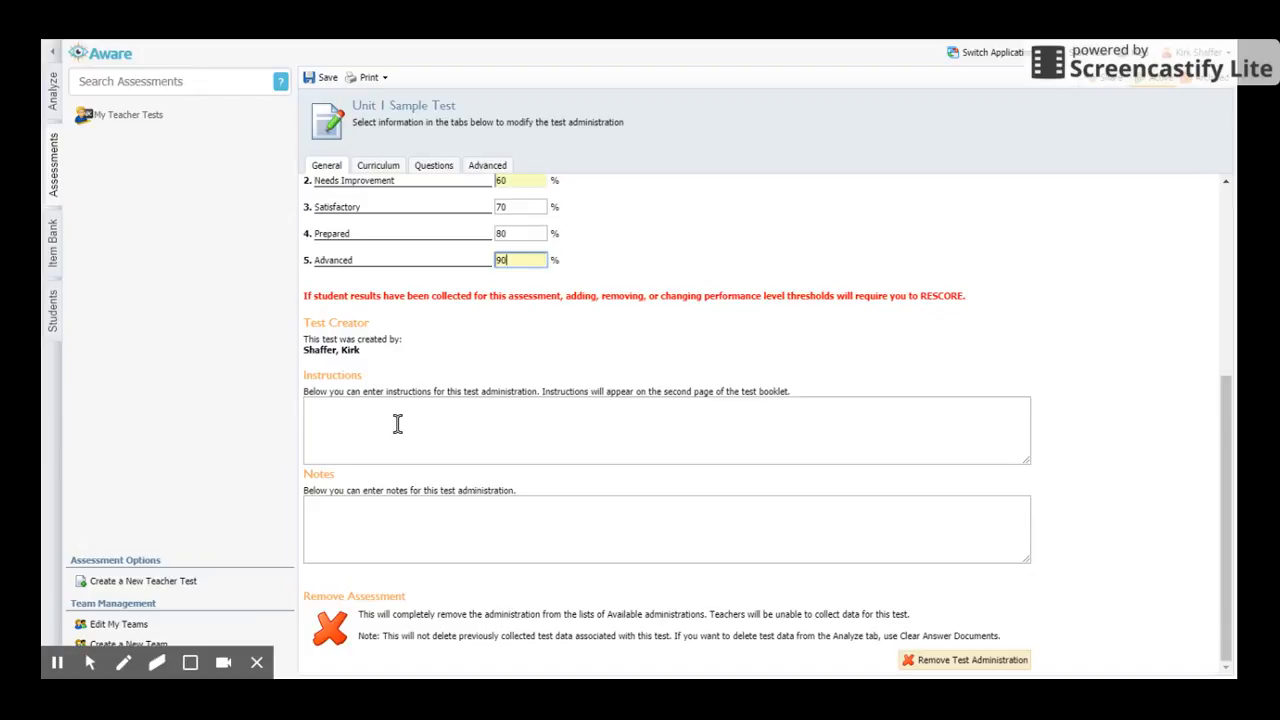
{"action": "scroll", "coordinate": [777, 451], "scroll_direction": "up", "scroll_amount": 6}
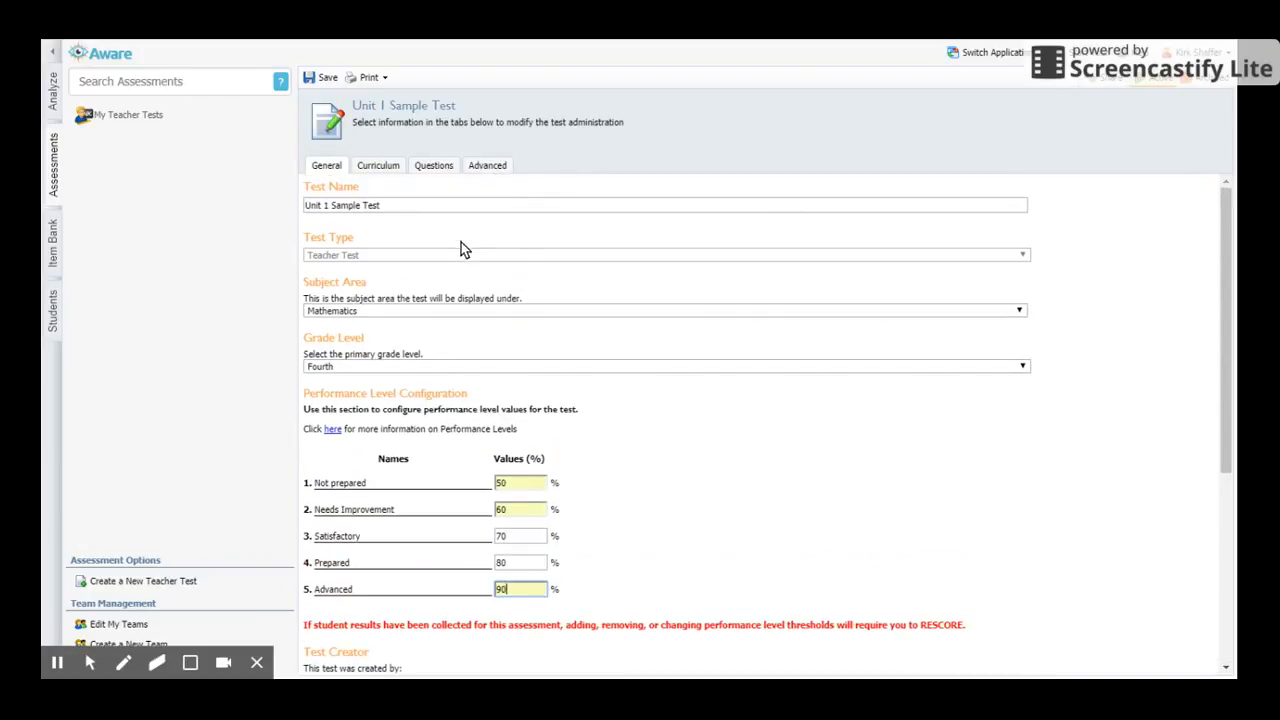
{"action": "left_click", "coordinate": [377, 165]}
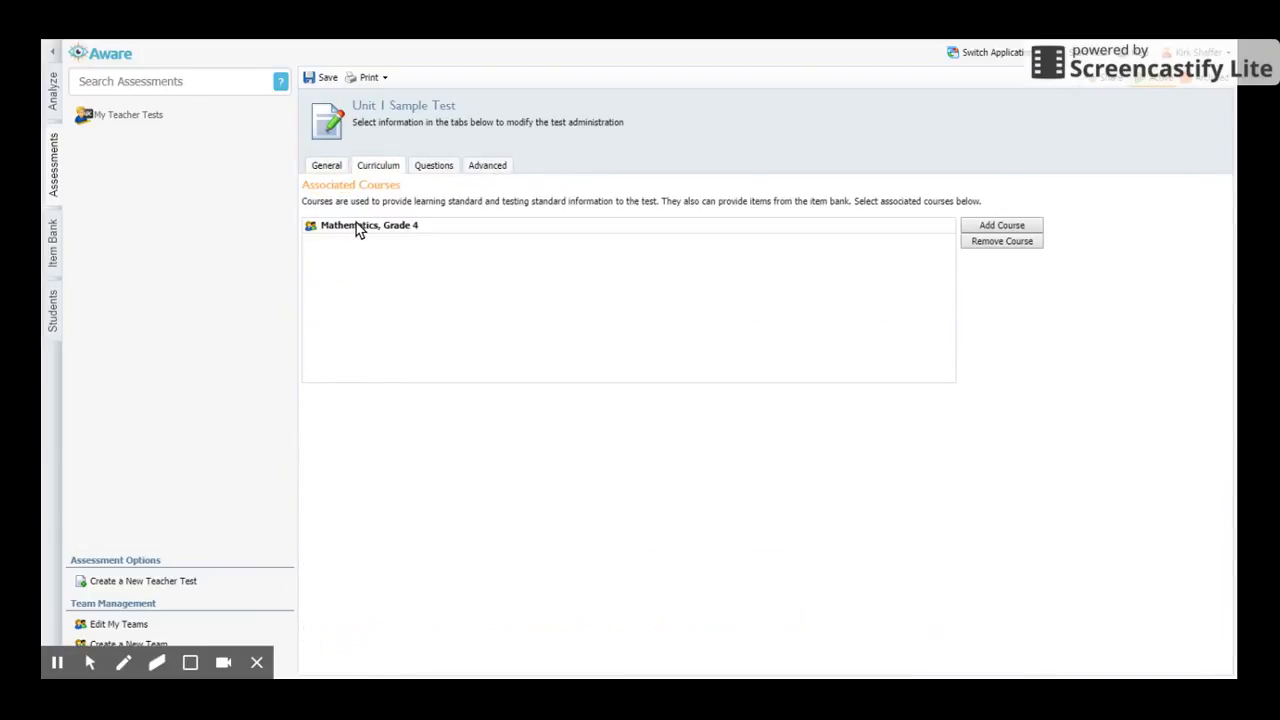
- Search the item bank for test questions on learning standard 4.3(A), representing a fraction as a sum of unit fractions
{"action": "left_click", "coordinate": [433, 172]}
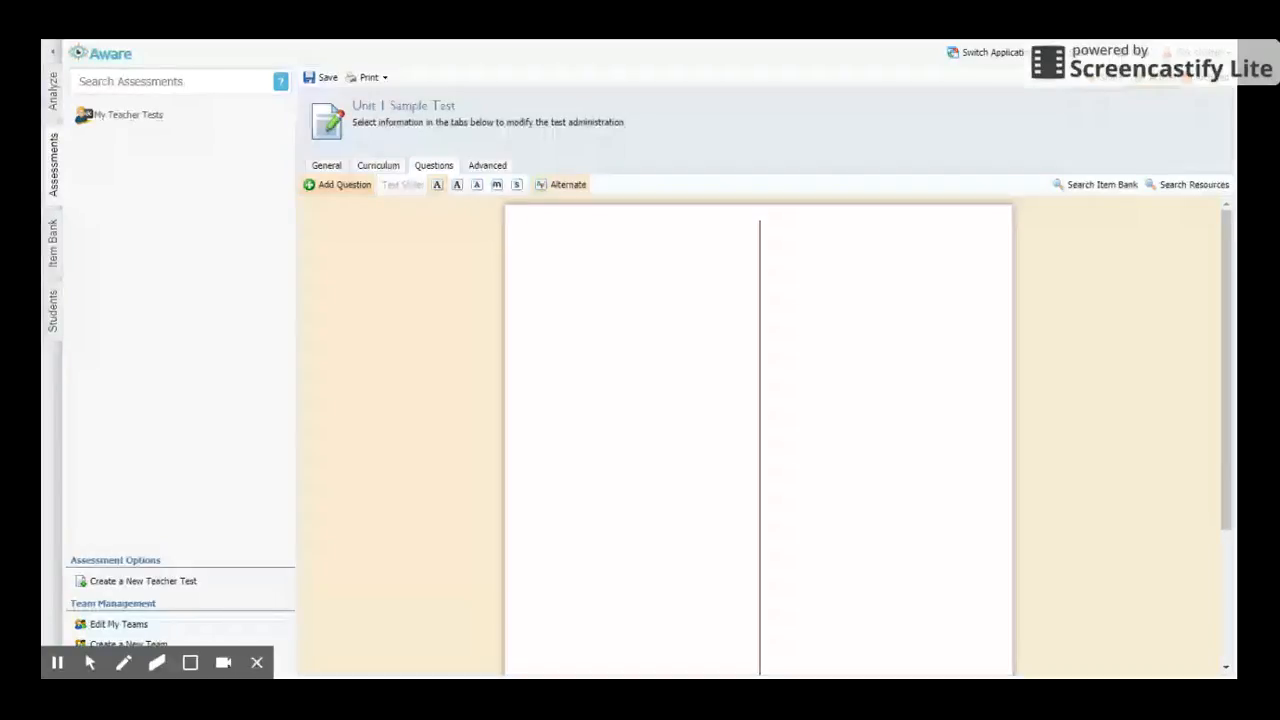
{"action": "left_click", "coordinate": [1100, 186]}
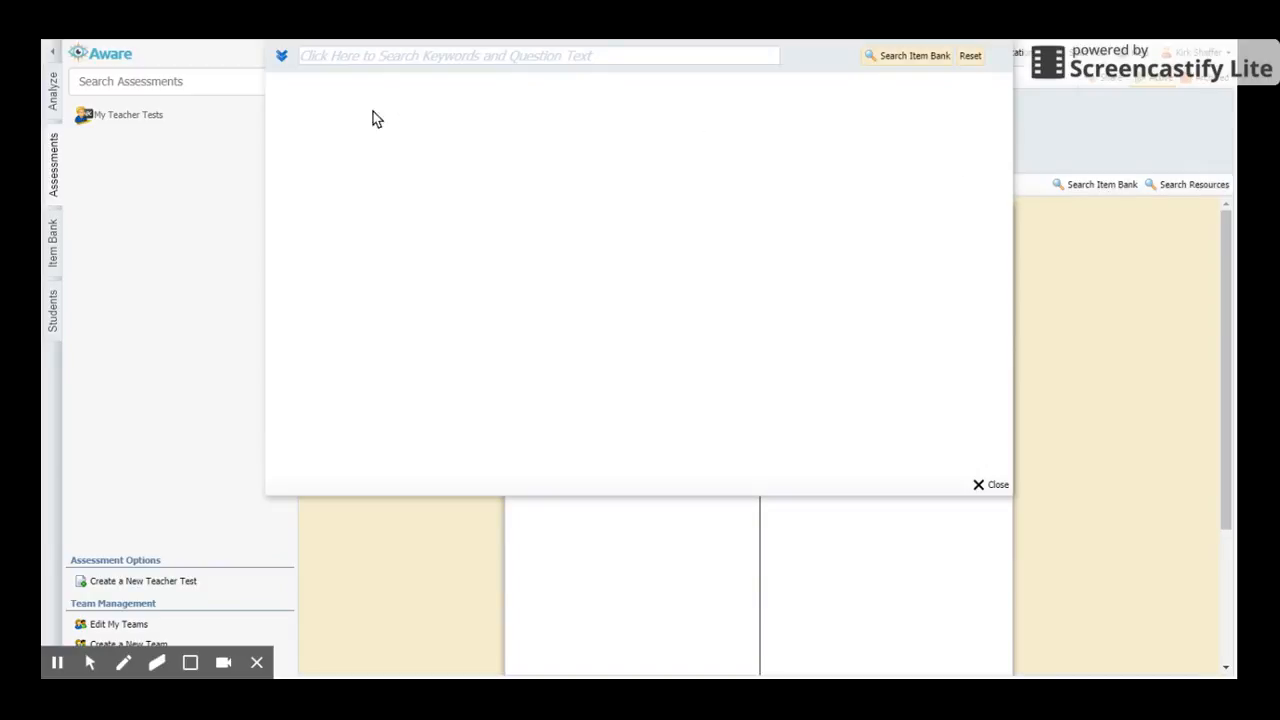
{"action": "left_click", "coordinate": [283, 58]}
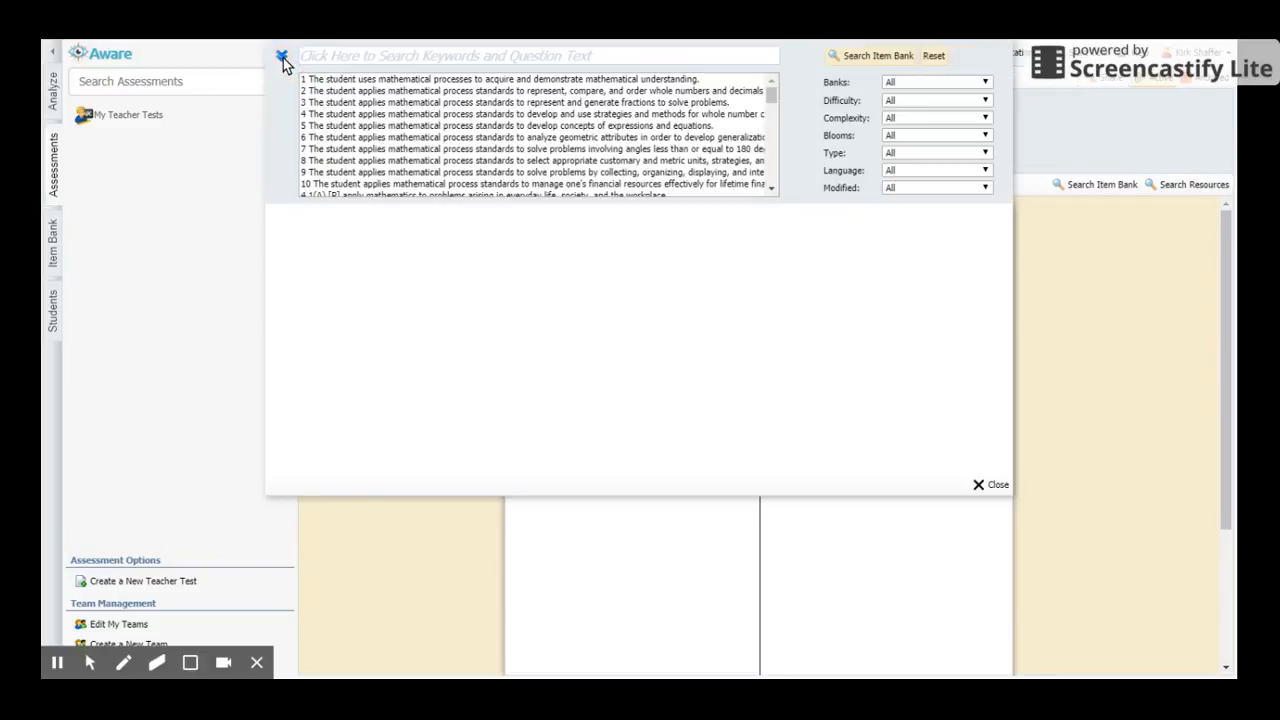
{"action": "scroll", "coordinate": [485, 92], "scroll_direction": "down", "scroll_amount": 5}
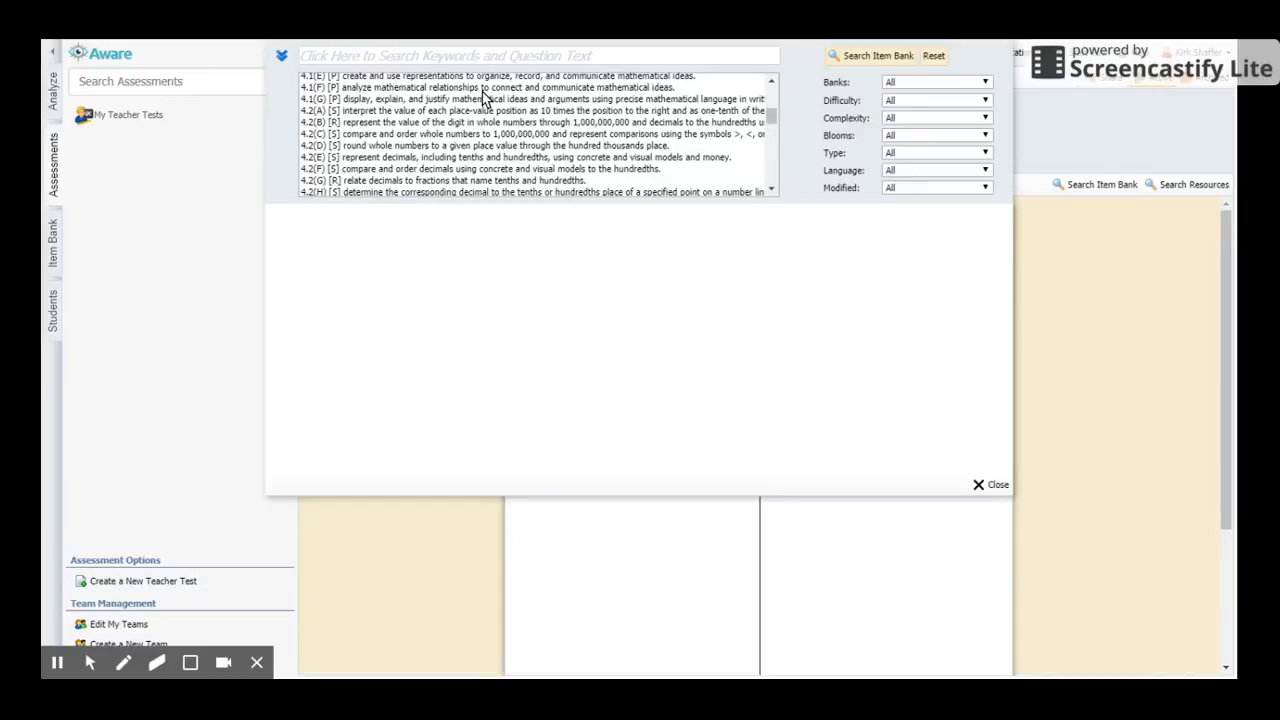
{"action": "scroll", "coordinate": [470, 105], "scroll_direction": "down", "scroll_amount": 2}
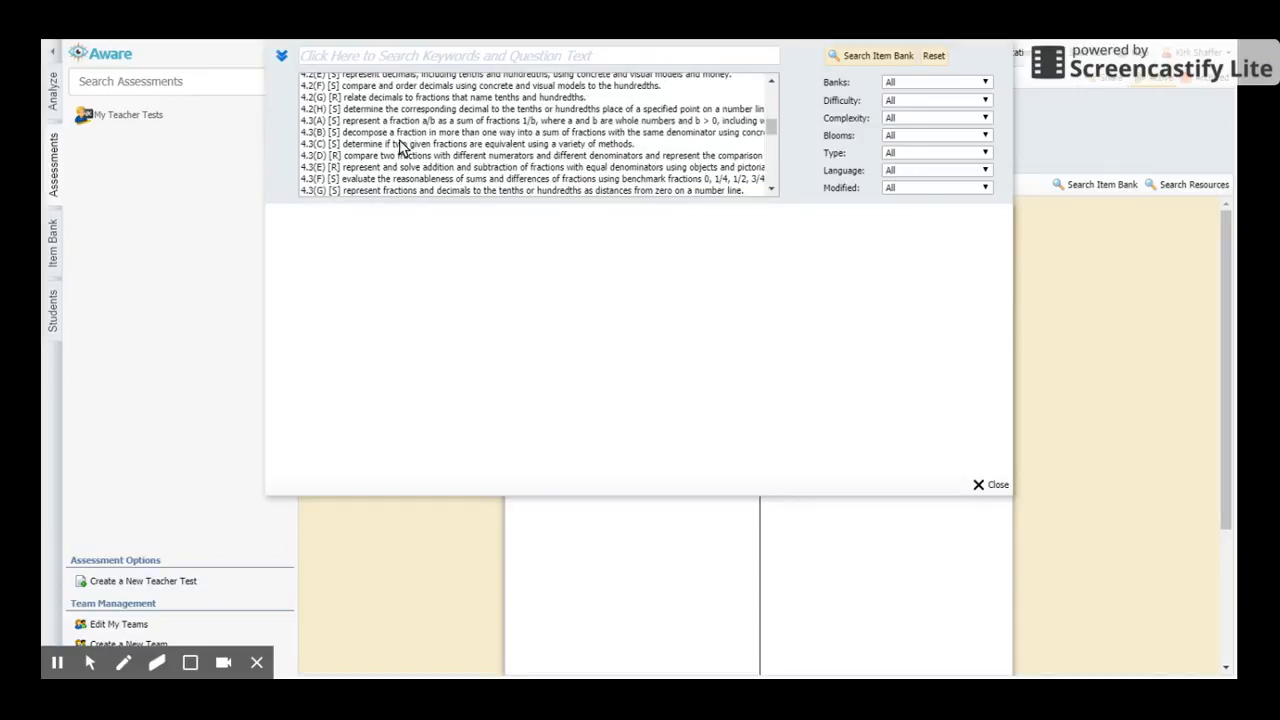
{"action": "scroll", "coordinate": [505, 162], "scroll_direction": "up", "scroll_amount": 3}
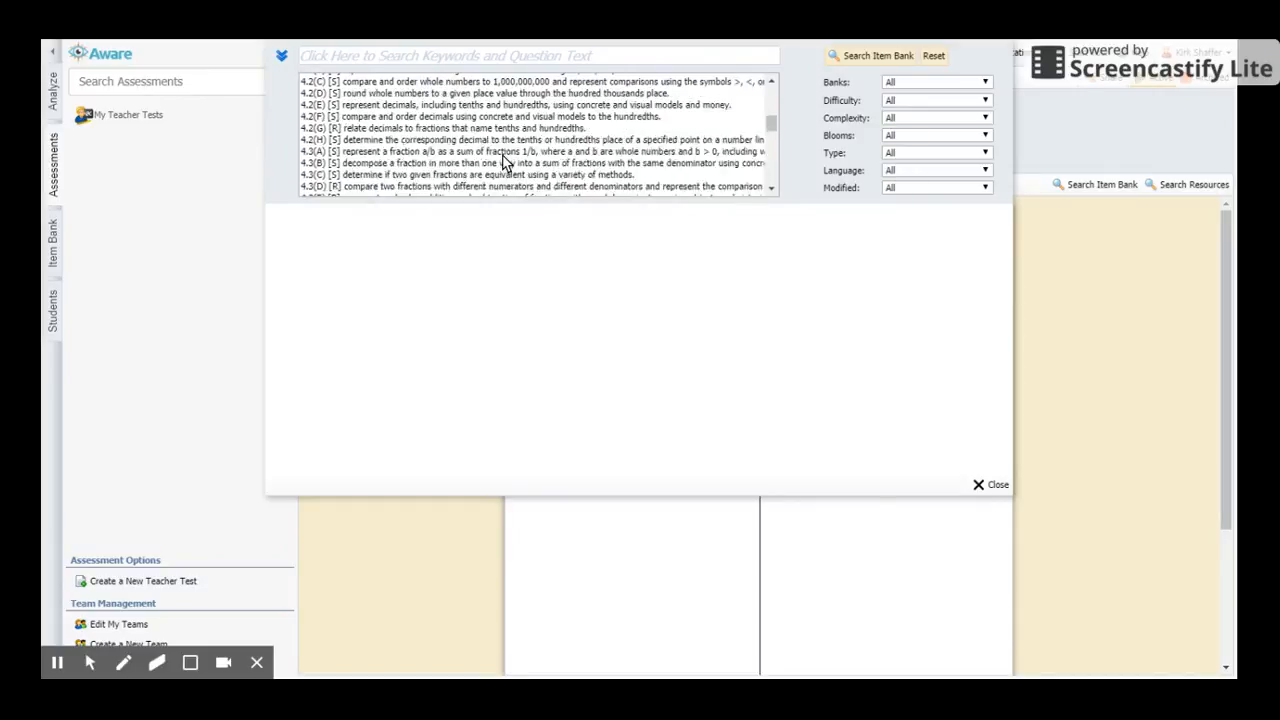
{"action": "scroll", "coordinate": [505, 162], "scroll_direction": "down", "scroll_amount": 3}
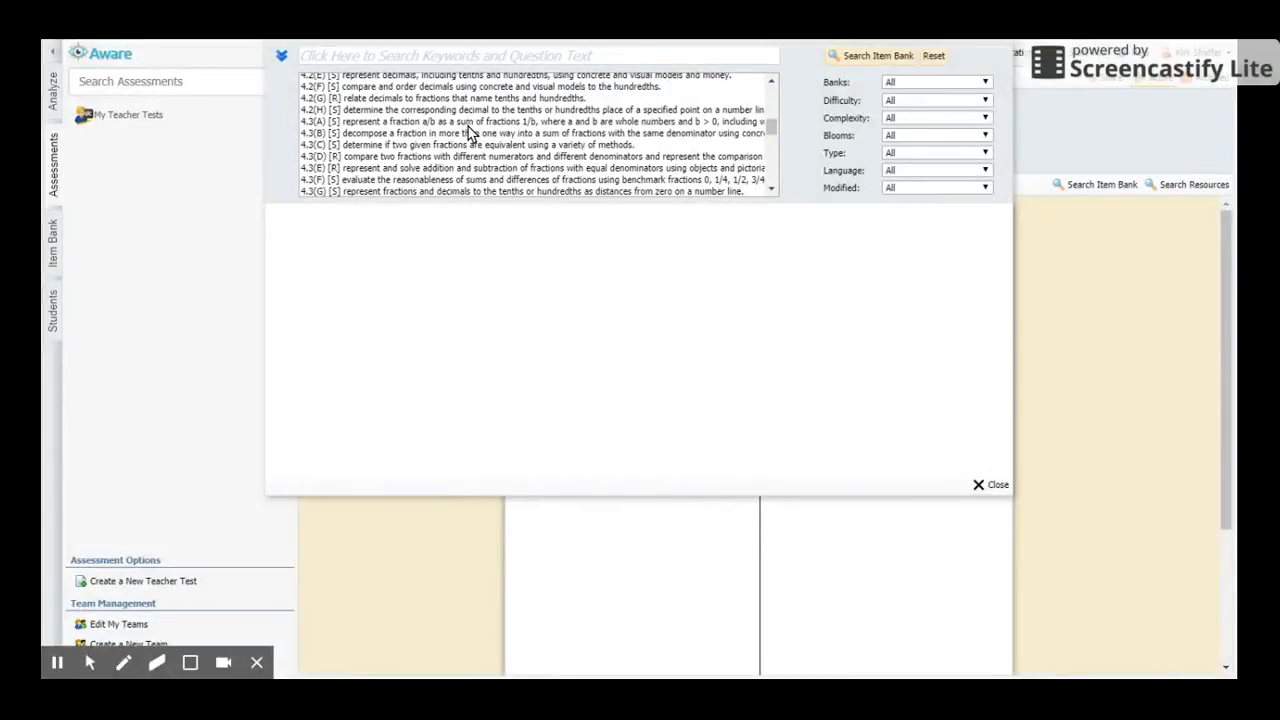
{"action": "left_click", "coordinate": [344, 121]}
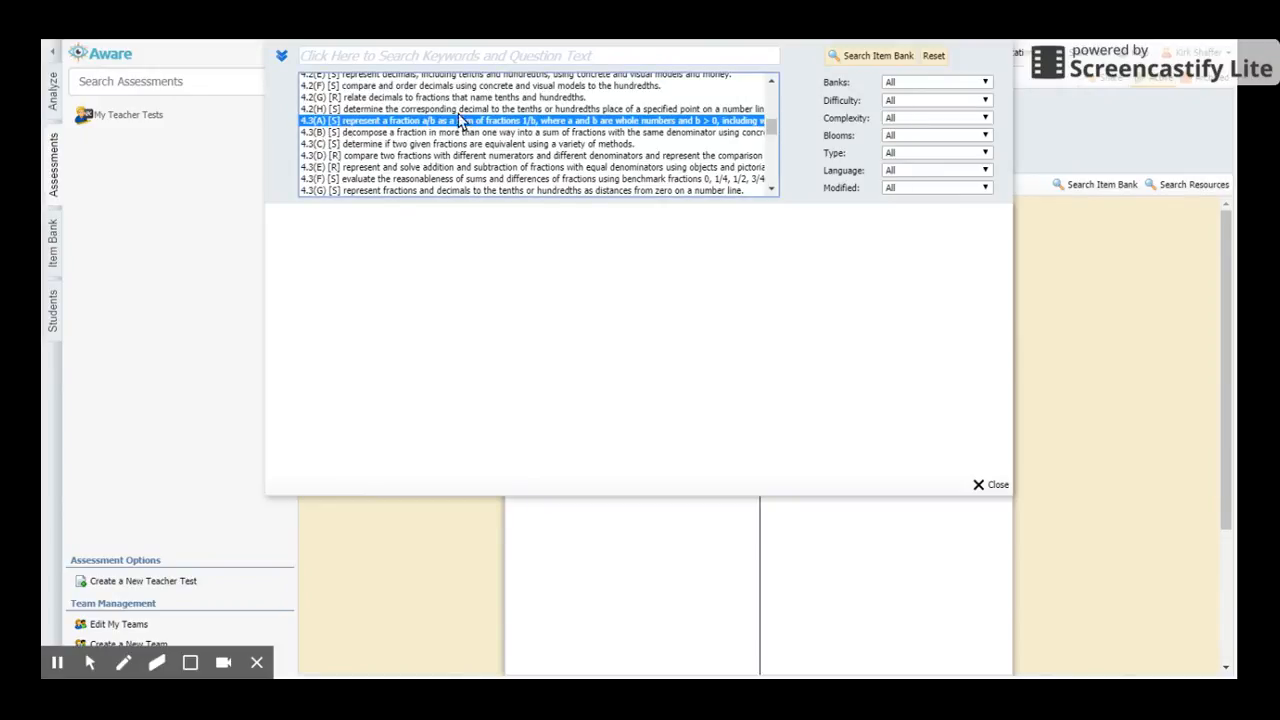
{"action": "left_click", "coordinate": [872, 58]}
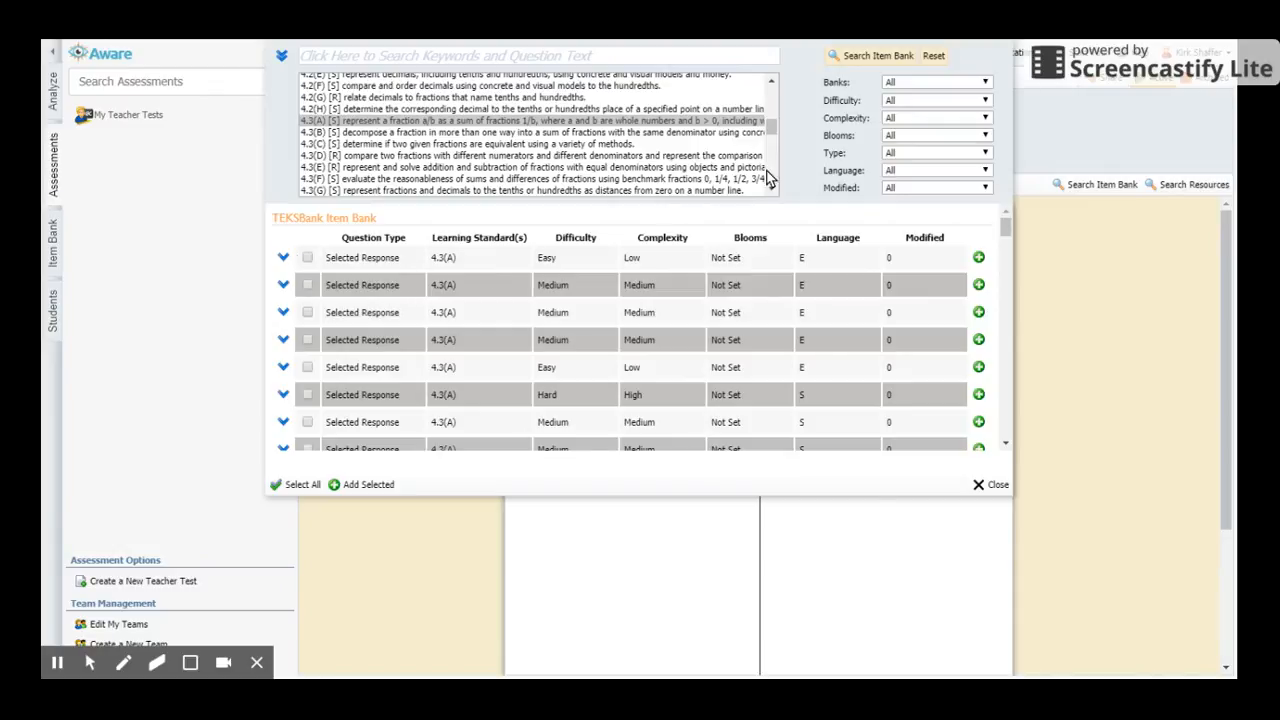
- Review the returned 4.3(A) questions in the different item banks, including TEKSBank and the TEKS Resource System
{"action": "left_click", "coordinate": [903, 157]}
{"action": "scroll", "coordinate": [330, 228], "scroll_direction": "up", "scroll_amount": 5}
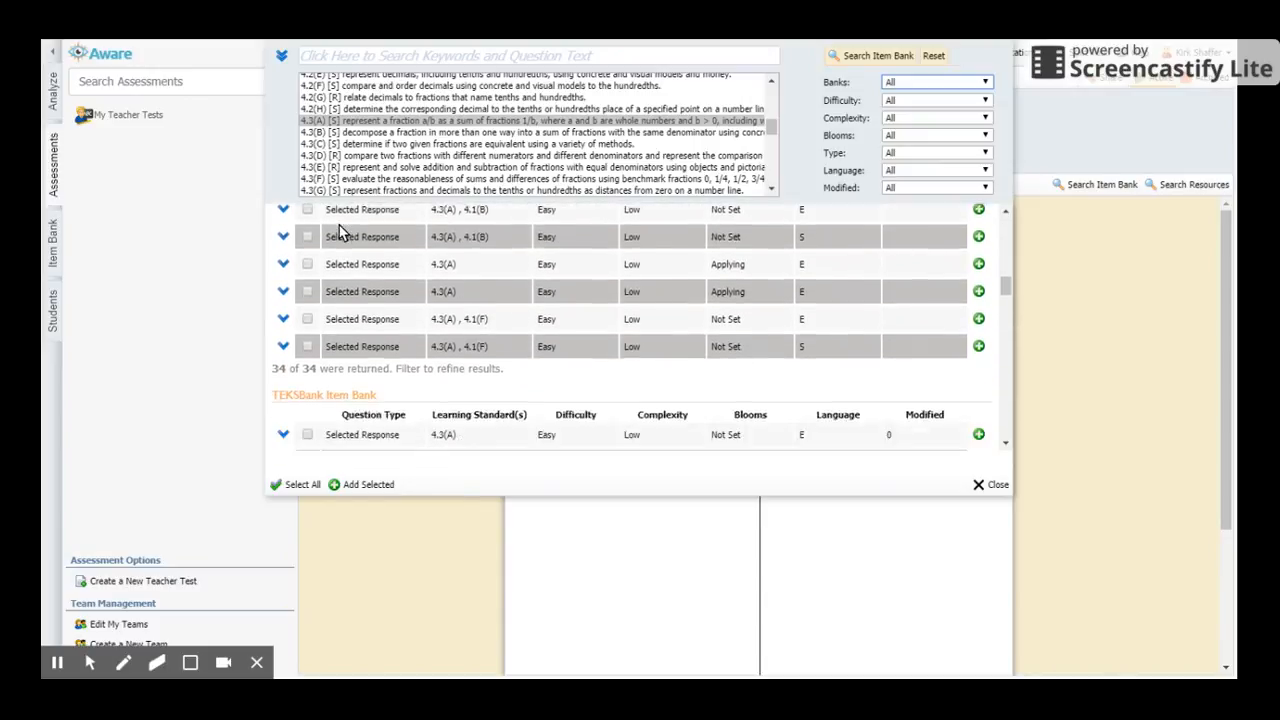
{"action": "scroll", "coordinate": [339, 230], "scroll_direction": "down", "scroll_amount": 5}
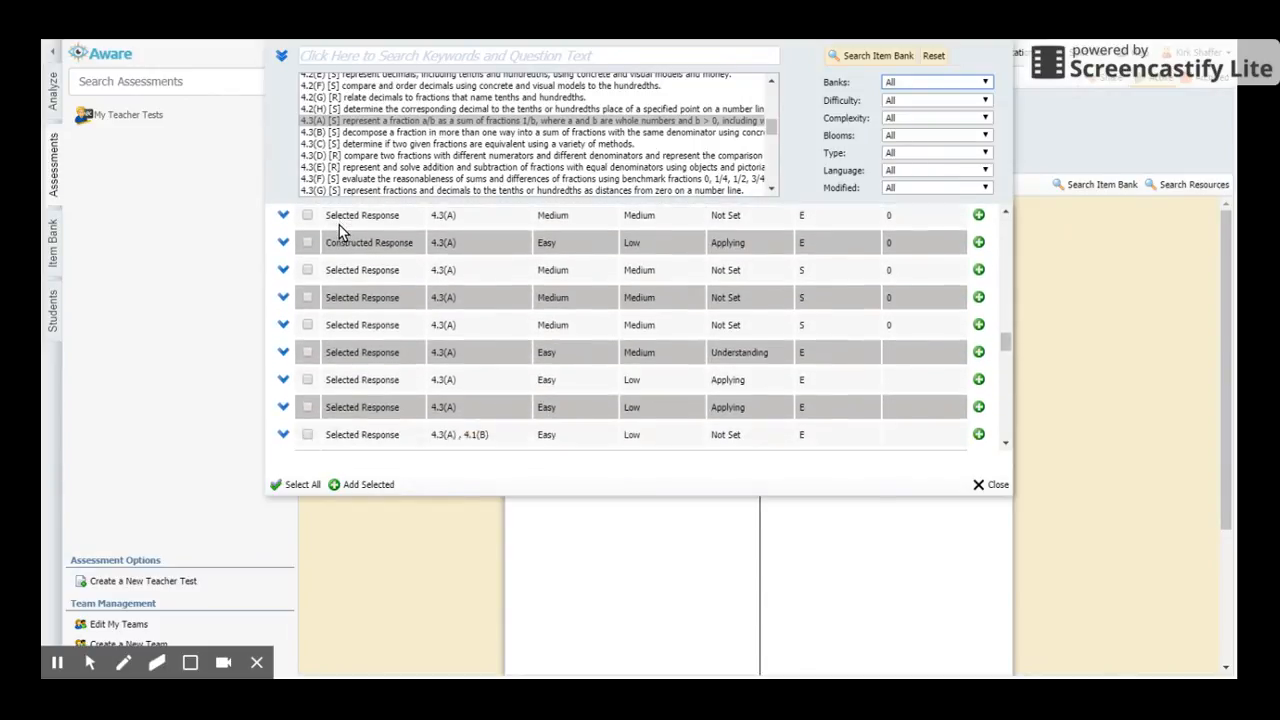
{"action": "scroll", "coordinate": [339, 225], "scroll_direction": "down", "scroll_amount": 5}
{"action": "scroll", "coordinate": [300, 270], "scroll_direction": "up", "scroll_amount": 2}
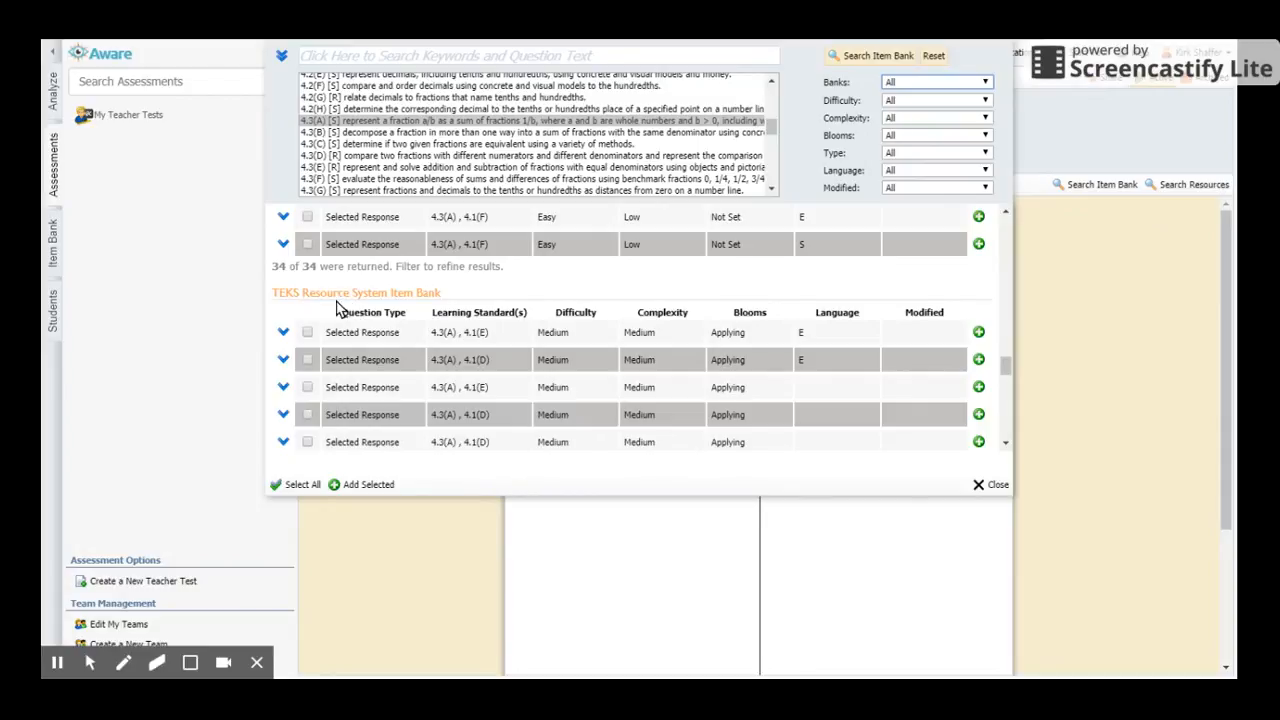
{"action": "scroll", "coordinate": [340, 302], "scroll_direction": "down", "scroll_amount": 10}
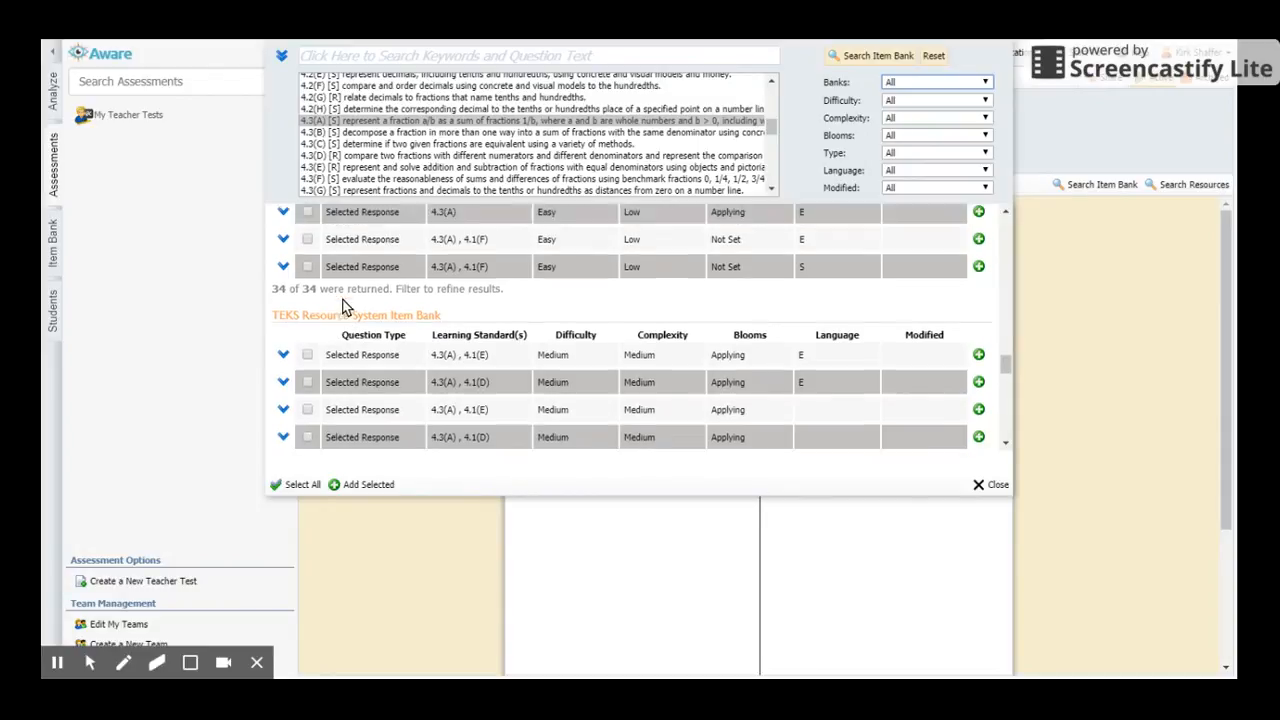
{"action": "scroll", "coordinate": [342, 306], "scroll_direction": "up", "scroll_amount": 3}
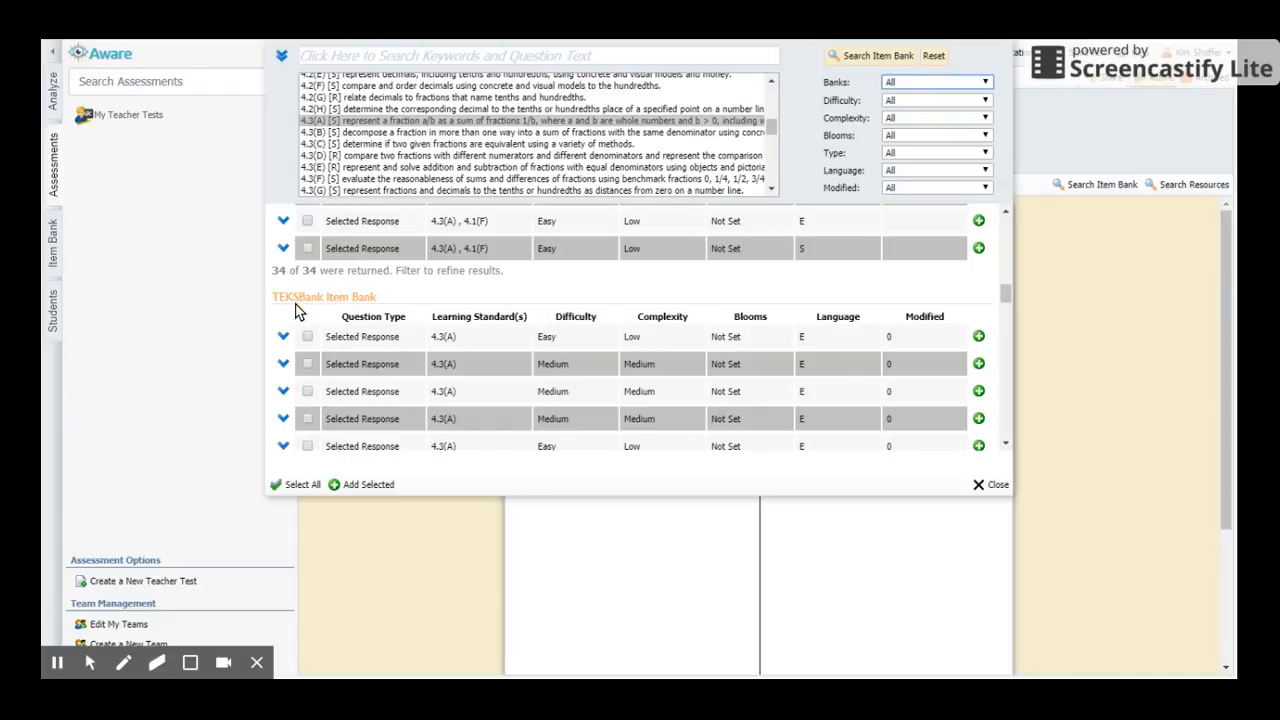
{"action": "scroll", "coordinate": [316, 300], "scroll_direction": "down", "scroll_amount": 2}
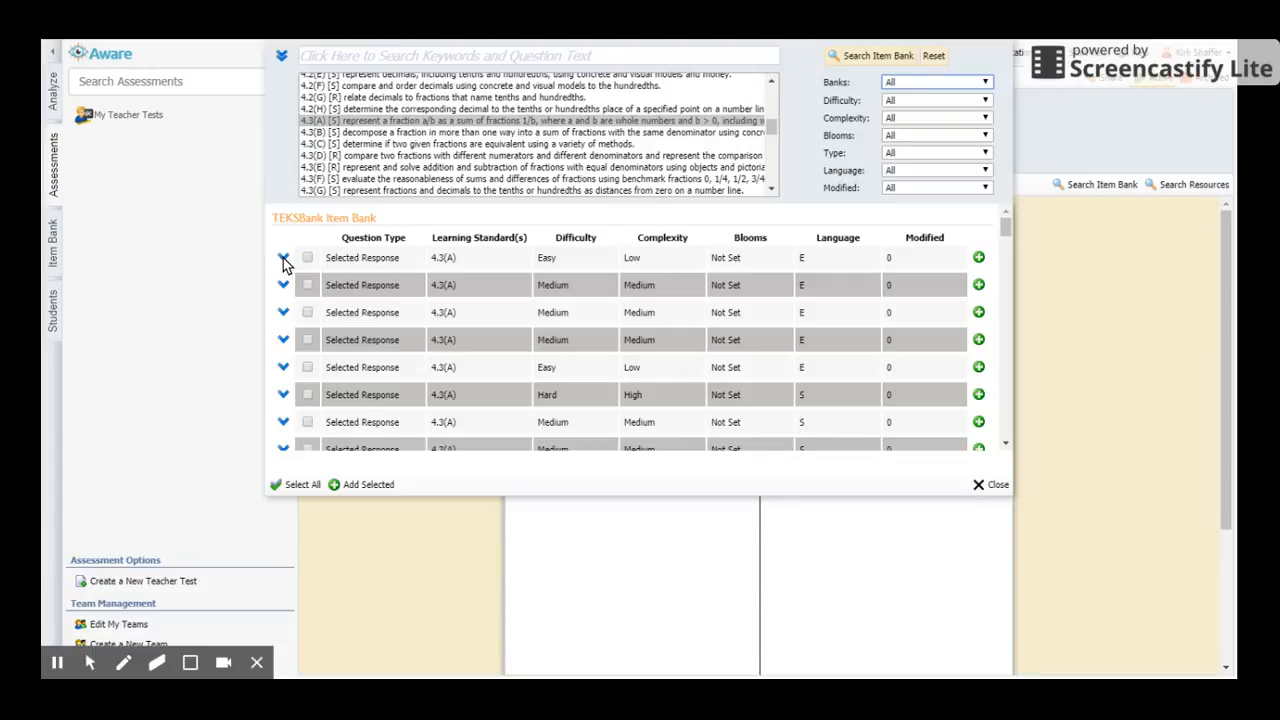
- Preview the first TEKSBank question, on the shaded fraction of a picture, and mark it for the test
{"action": "left_click", "coordinate": [283, 258]}
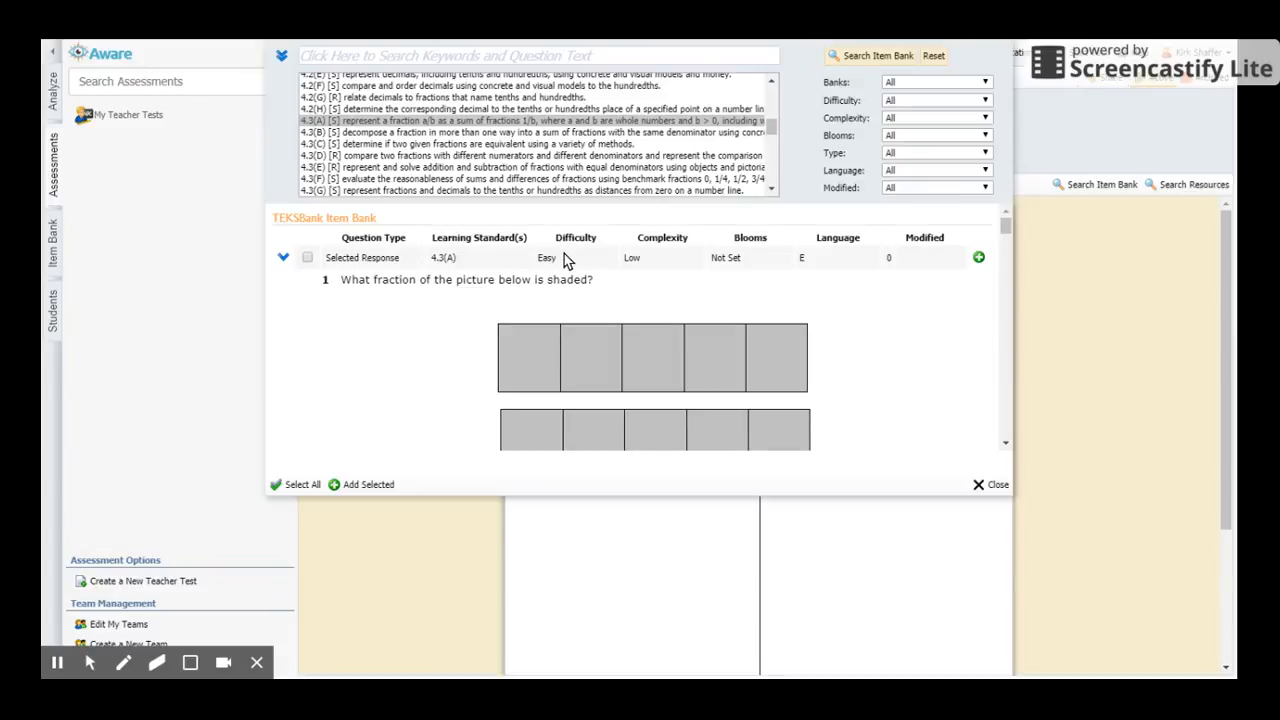
{"action": "scroll", "coordinate": [563, 260], "scroll_direction": "down", "scroll_amount": 3}
{"action": "scroll", "coordinate": [563, 254], "scroll_direction": "down", "scroll_amount": 3}
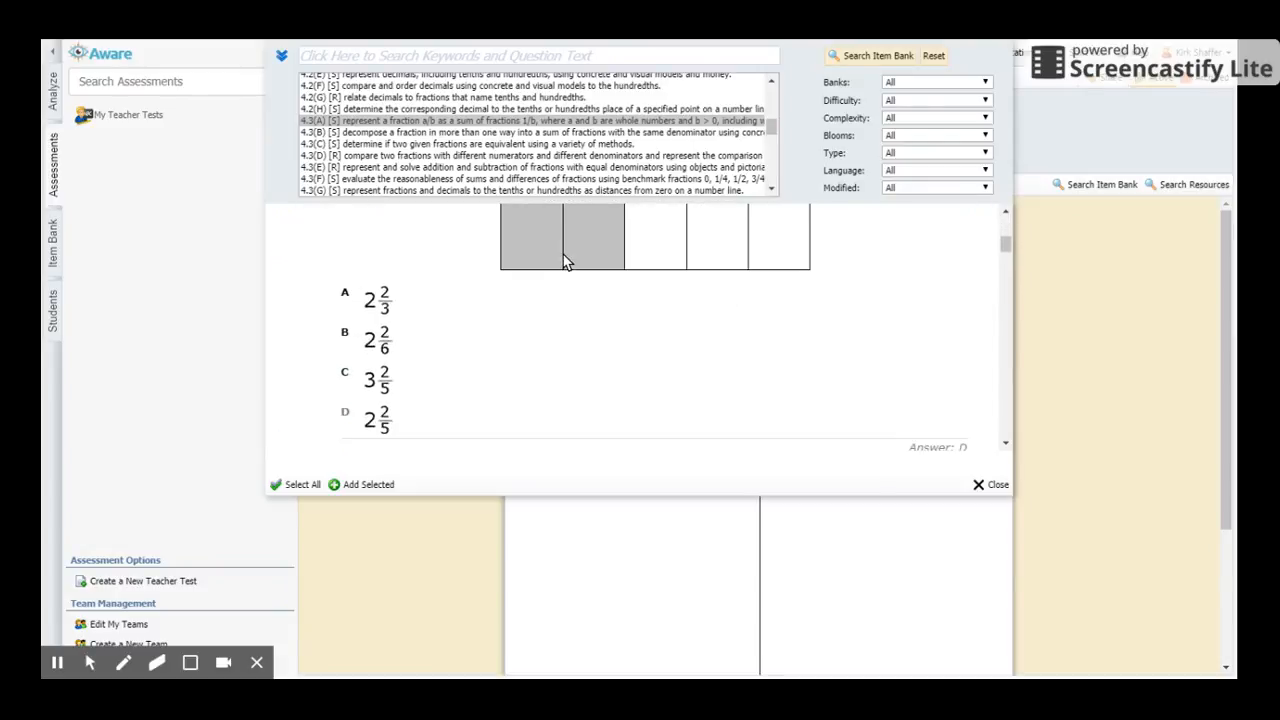
{"action": "scroll", "coordinate": [563, 254], "scroll_direction": "up", "scroll_amount": 5}
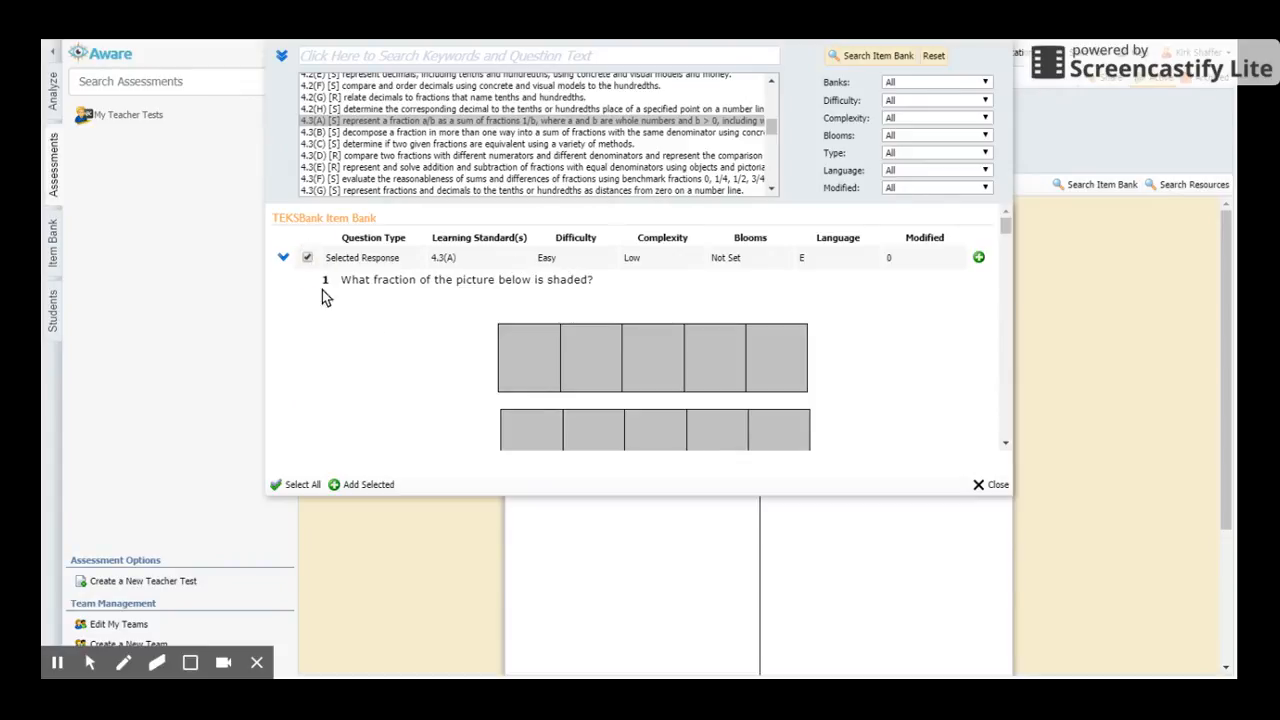
- Preview and mark the second TEKSBank question, about three colors of tiles, and add both marked questions to the test
{"action": "scroll", "coordinate": [323, 300], "scroll_direction": "down", "scroll_amount": 8}
{"action": "scroll", "coordinate": [322, 304], "scroll_direction": "down", "scroll_amount": 2}
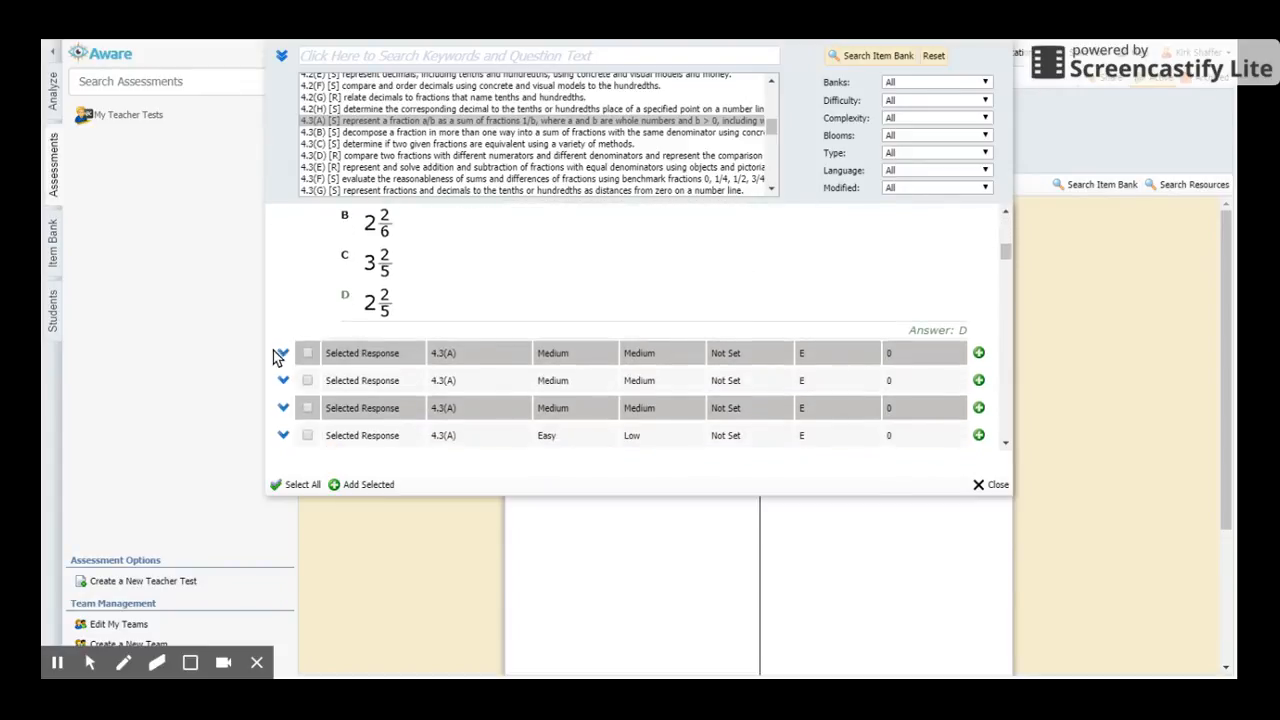
{"action": "left_click", "coordinate": [283, 353]}
{"action": "scroll", "coordinate": [350, 366], "scroll_direction": "down", "scroll_amount": 5}
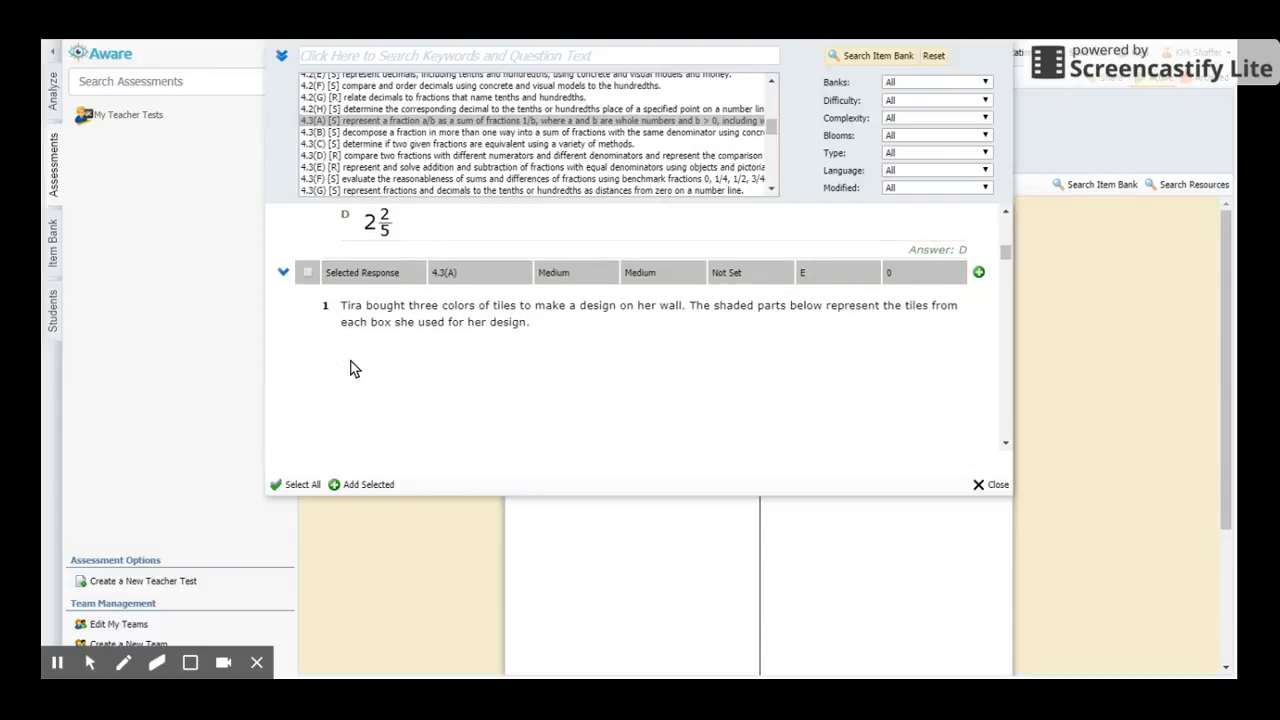
{"action": "left_click", "coordinate": [307, 270]}
{"action": "scroll", "coordinate": [360, 314], "scroll_direction": "down", "scroll_amount": 1}
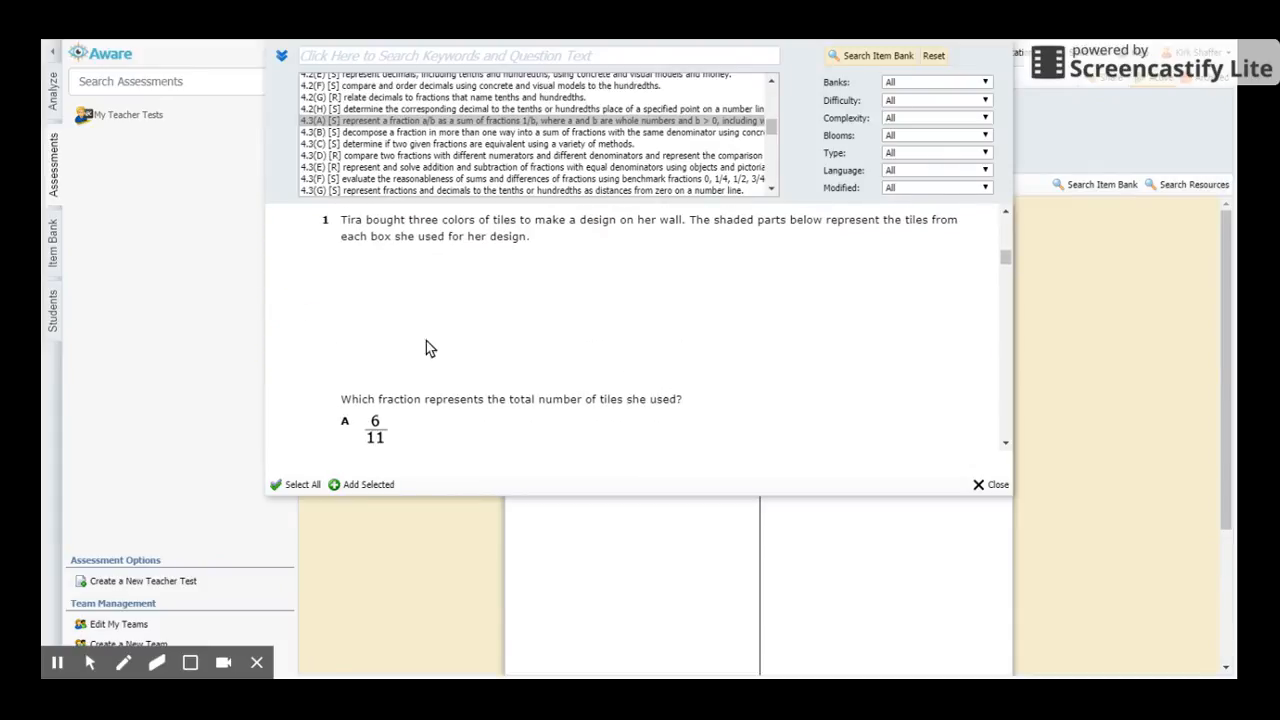
{"action": "left_click", "coordinate": [365, 490]}
{"action": "left_click", "coordinate": [988, 487]}
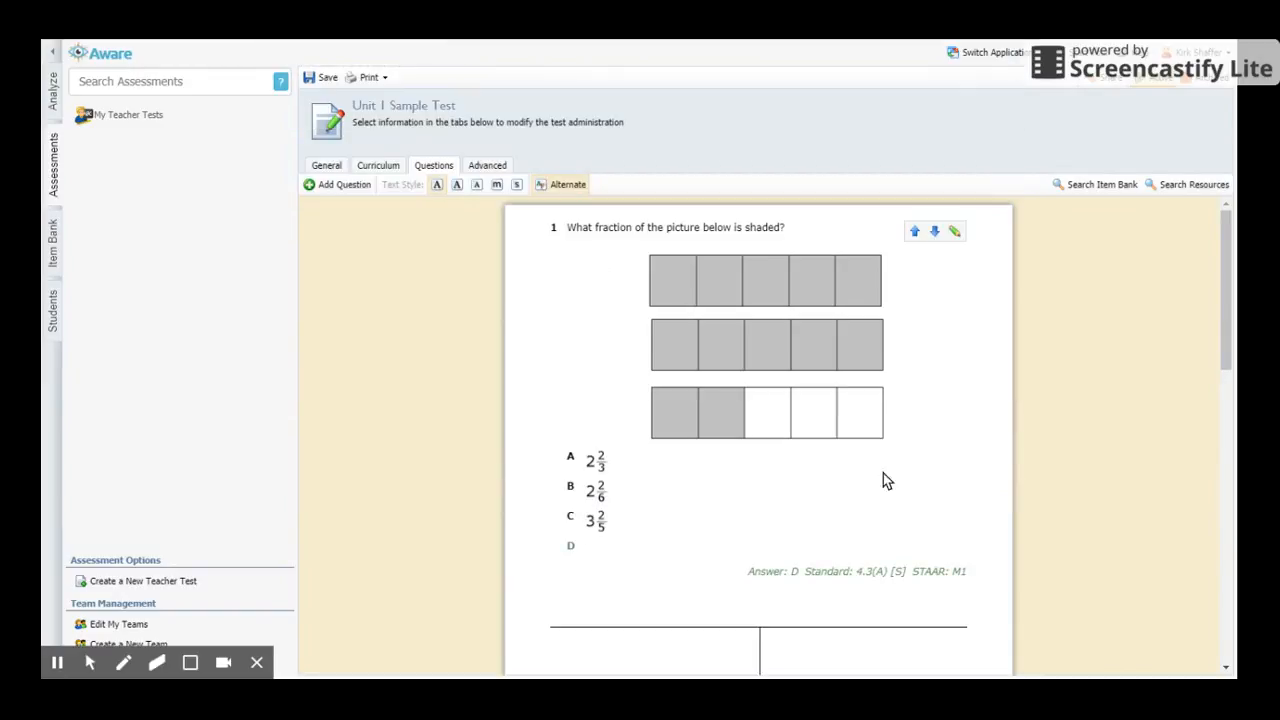
- Review the two added questions in the test, including their answer choices, answer keys and learning standards
{"action": "scroll", "coordinate": [770, 346], "scroll_direction": "down", "scroll_amount": 1}
{"action": "scroll", "coordinate": [770, 346], "scroll_direction": "down", "scroll_amount": 5}
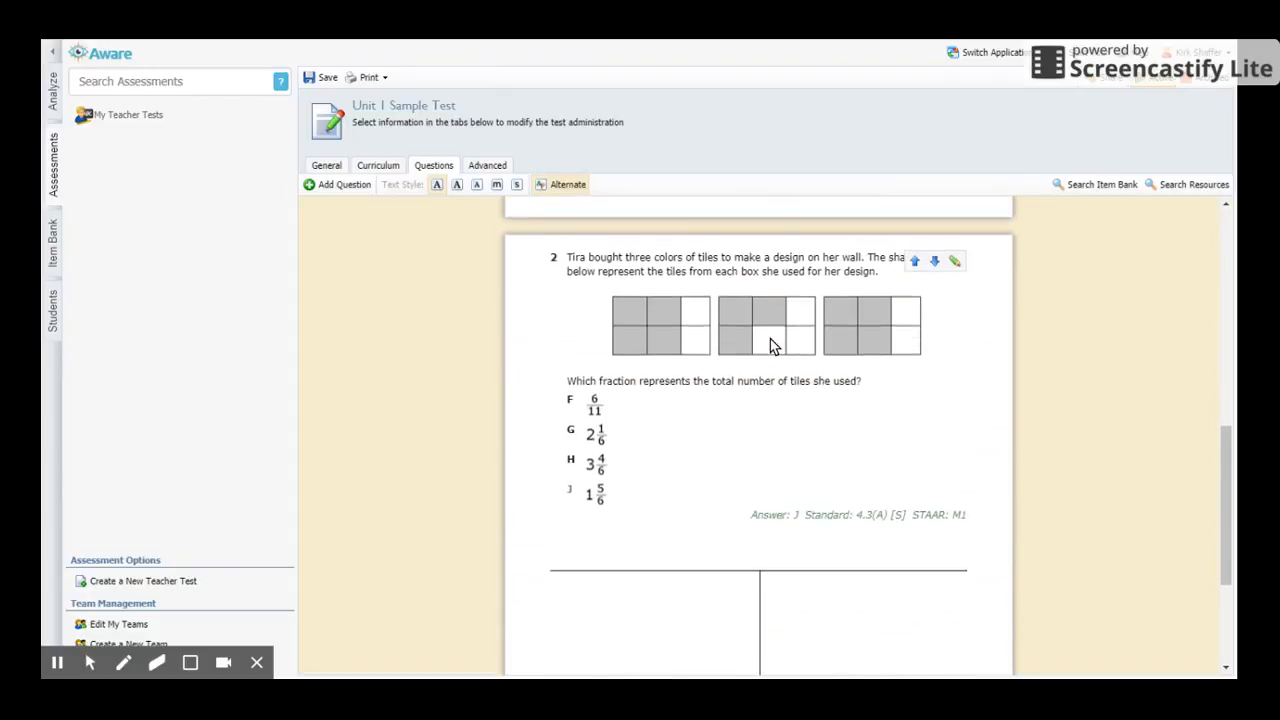
{"action": "scroll", "coordinate": [783, 340], "scroll_direction": "up", "scroll_amount": 5}
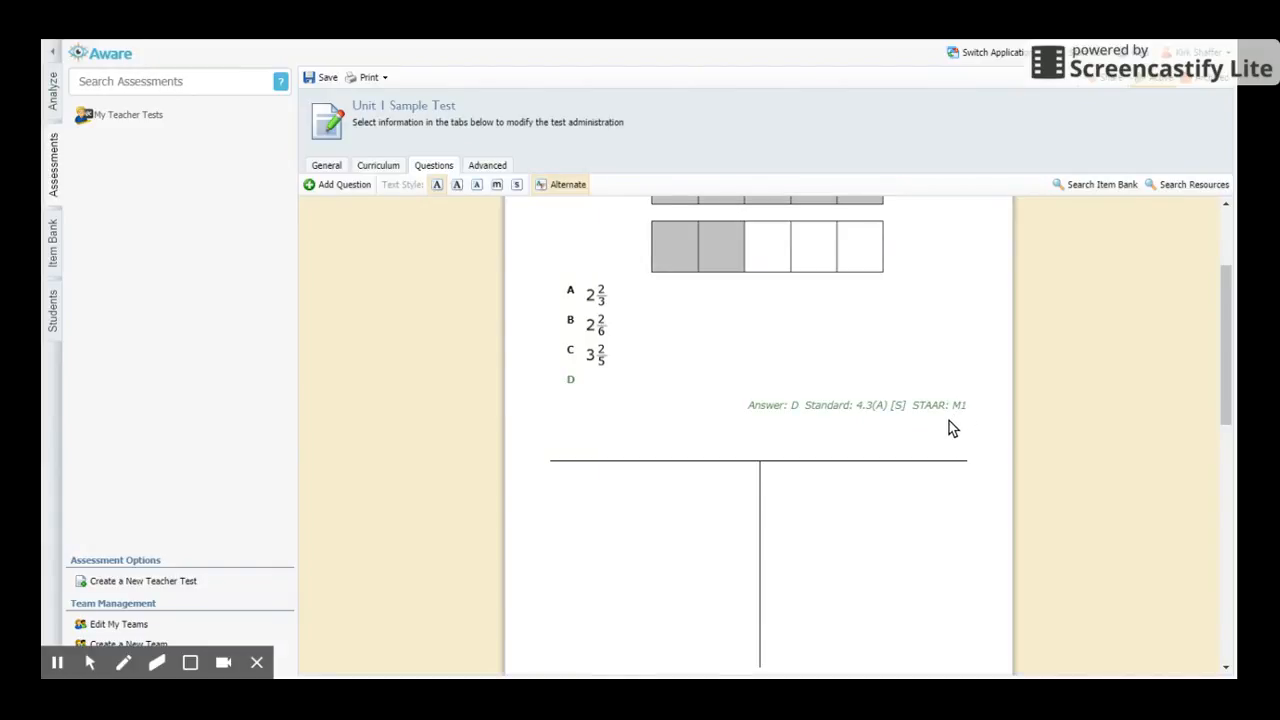
{"action": "scroll", "coordinate": [949, 428], "scroll_direction": "up", "scroll_amount": 1}
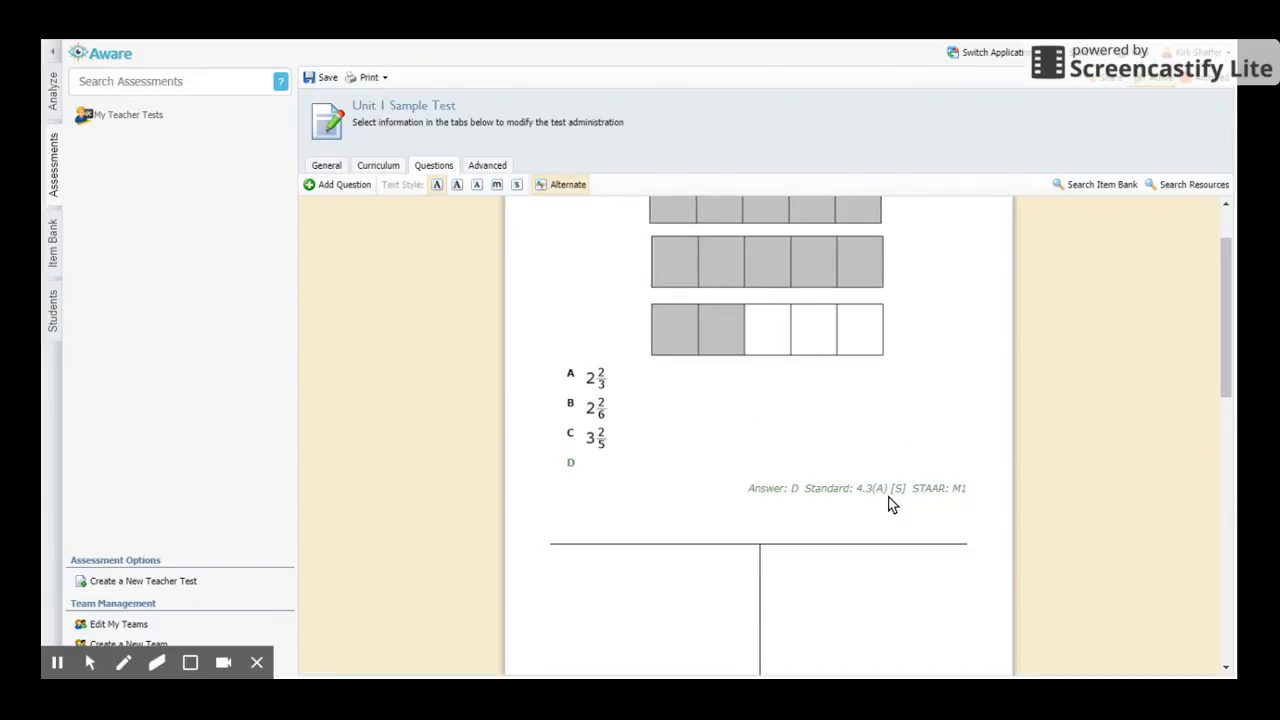
{"action": "scroll", "coordinate": [891, 500], "scroll_direction": "up", "scroll_amount": 1}
{"action": "scroll", "coordinate": [888, 499], "scroll_direction": "down", "scroll_amount": 4}
{"action": "scroll", "coordinate": [891, 504], "scroll_direction": "down", "scroll_amount": 4}
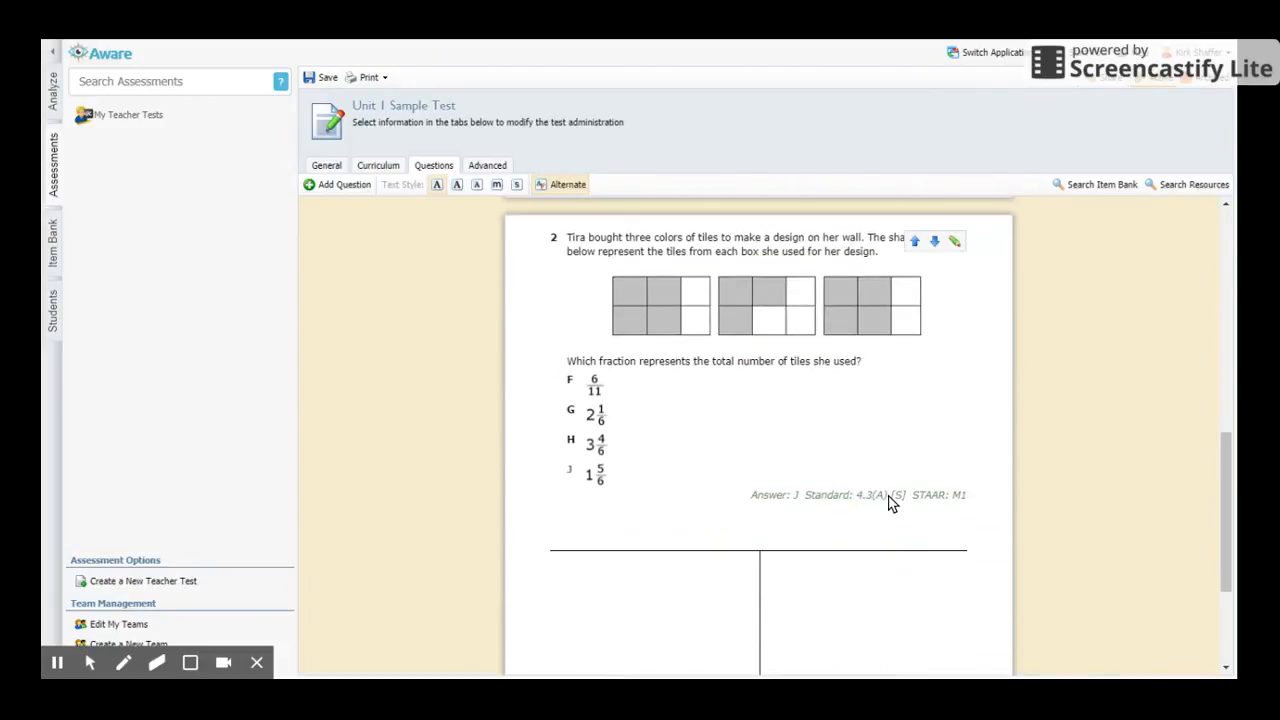
{"action": "scroll", "coordinate": [862, 492], "scroll_direction": "up", "scroll_amount": 3}
{"action": "scroll", "coordinate": [866, 490], "scroll_direction": "up", "scroll_amount": 5}
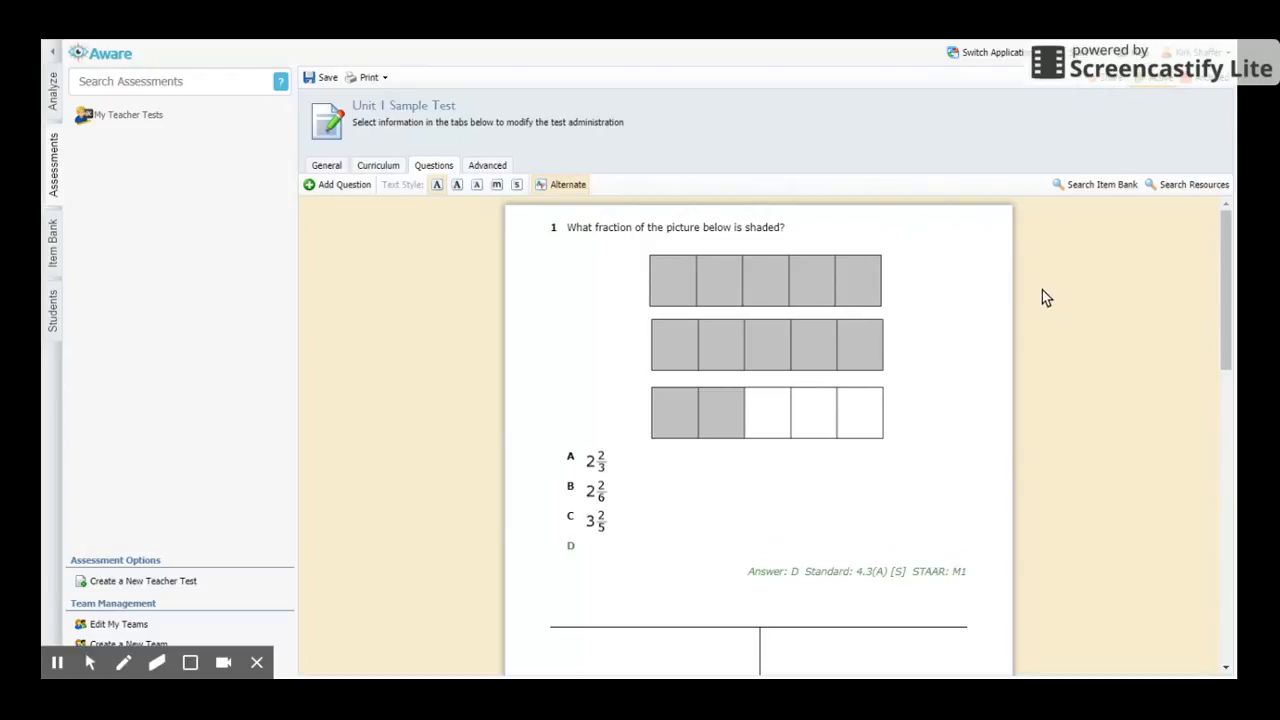
- Try to search the item bank for questions on standard 4.2(B), representing the value of digits, and close the search
{"action": "left_click", "coordinate": [1100, 186]}
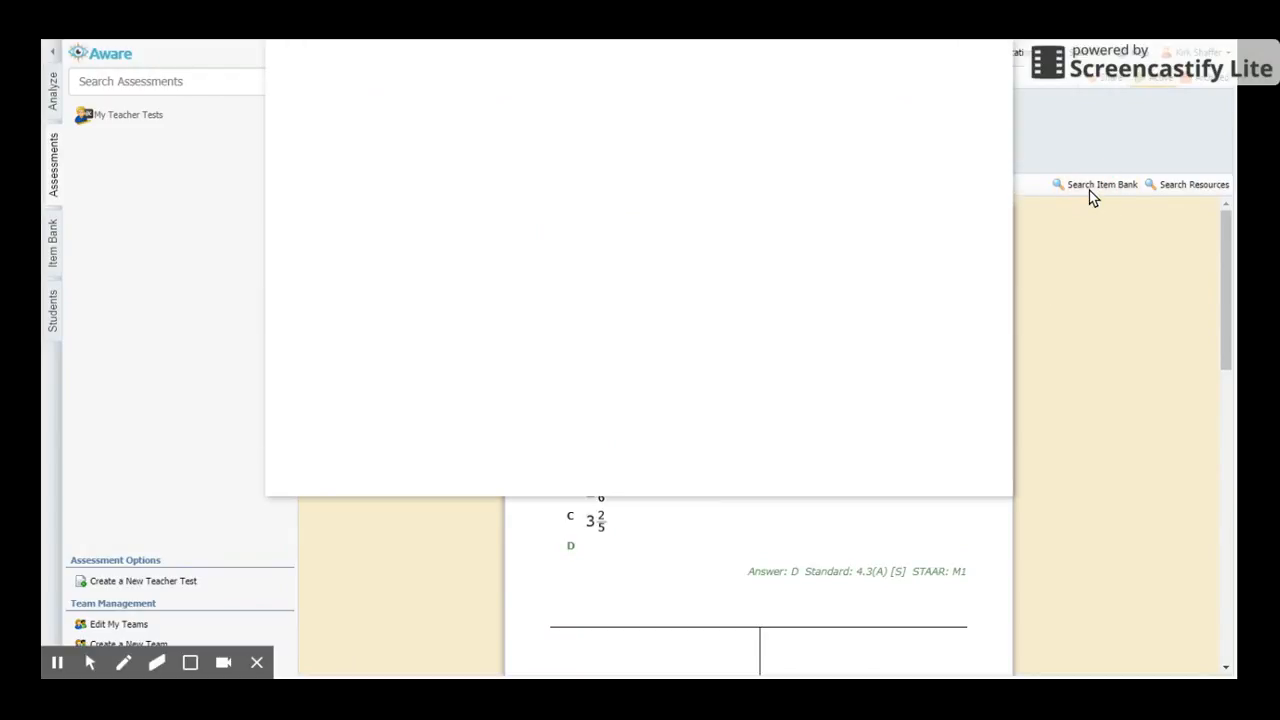
{"action": "left_click", "coordinate": [282, 57]}
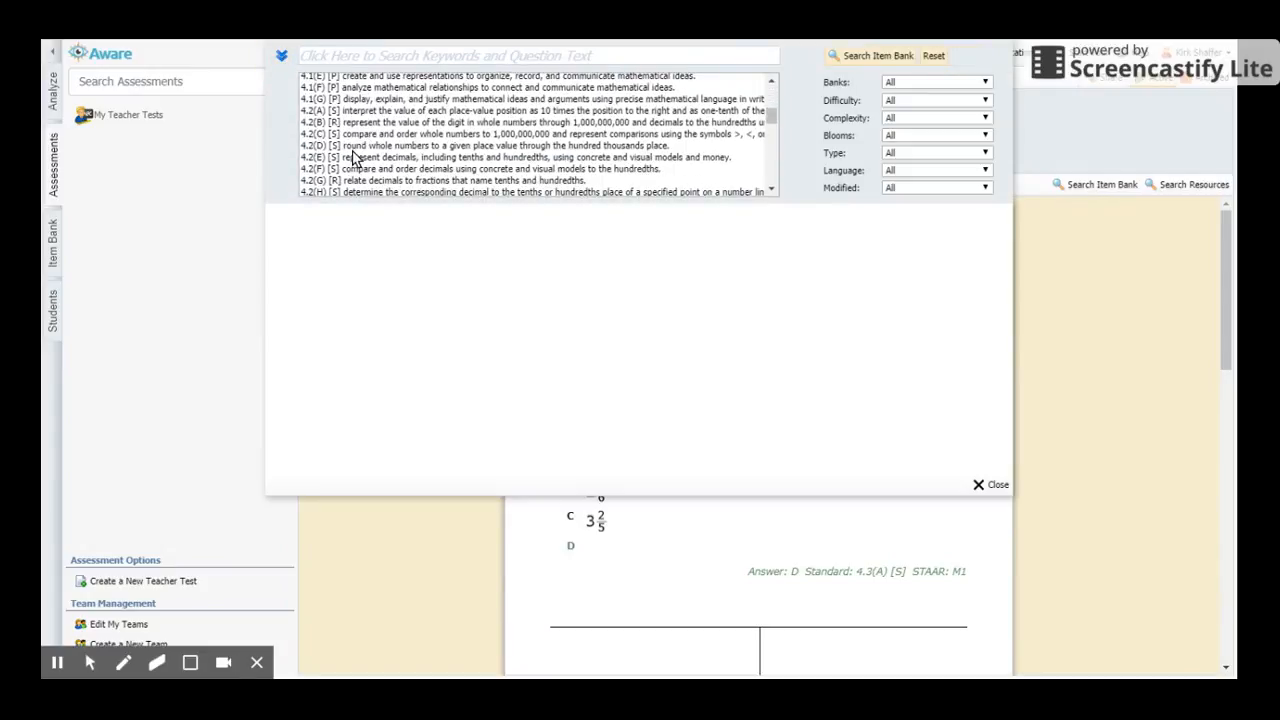
{"action": "left_click", "coordinate": [340, 123]}
{"action": "left_click", "coordinate": [865, 57]}
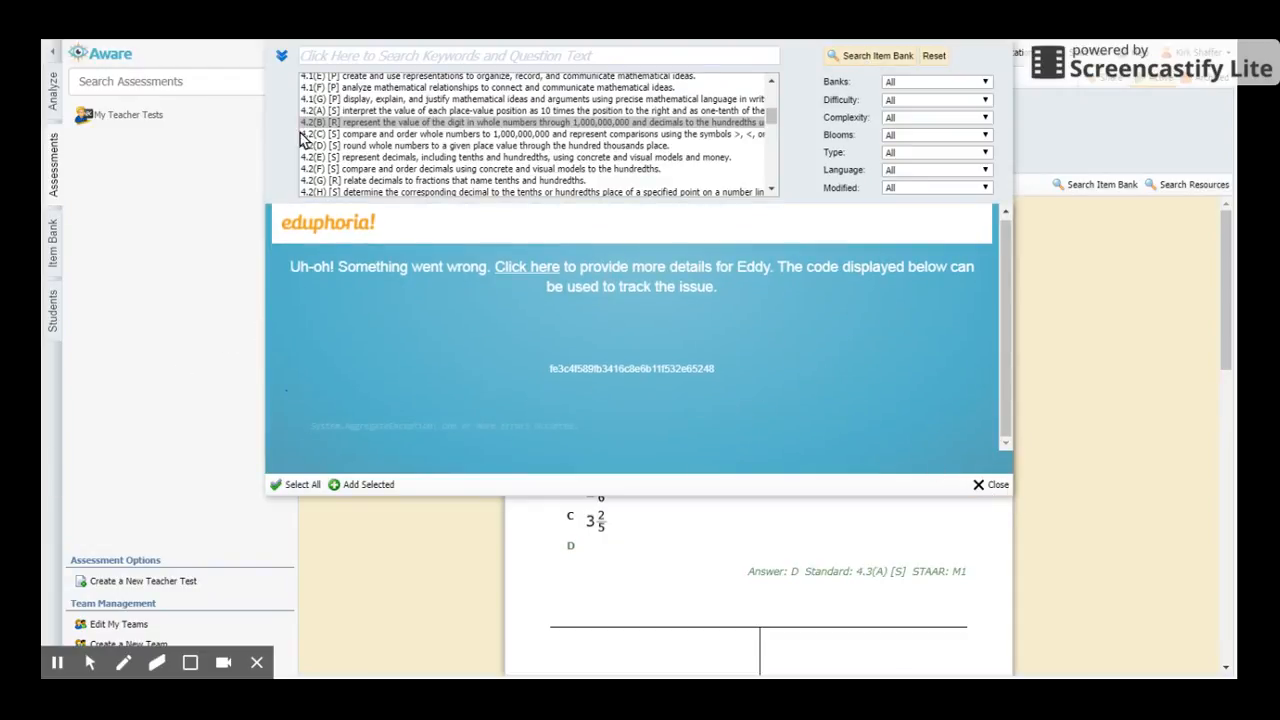
{"action": "left_click", "coordinate": [360, 136]}
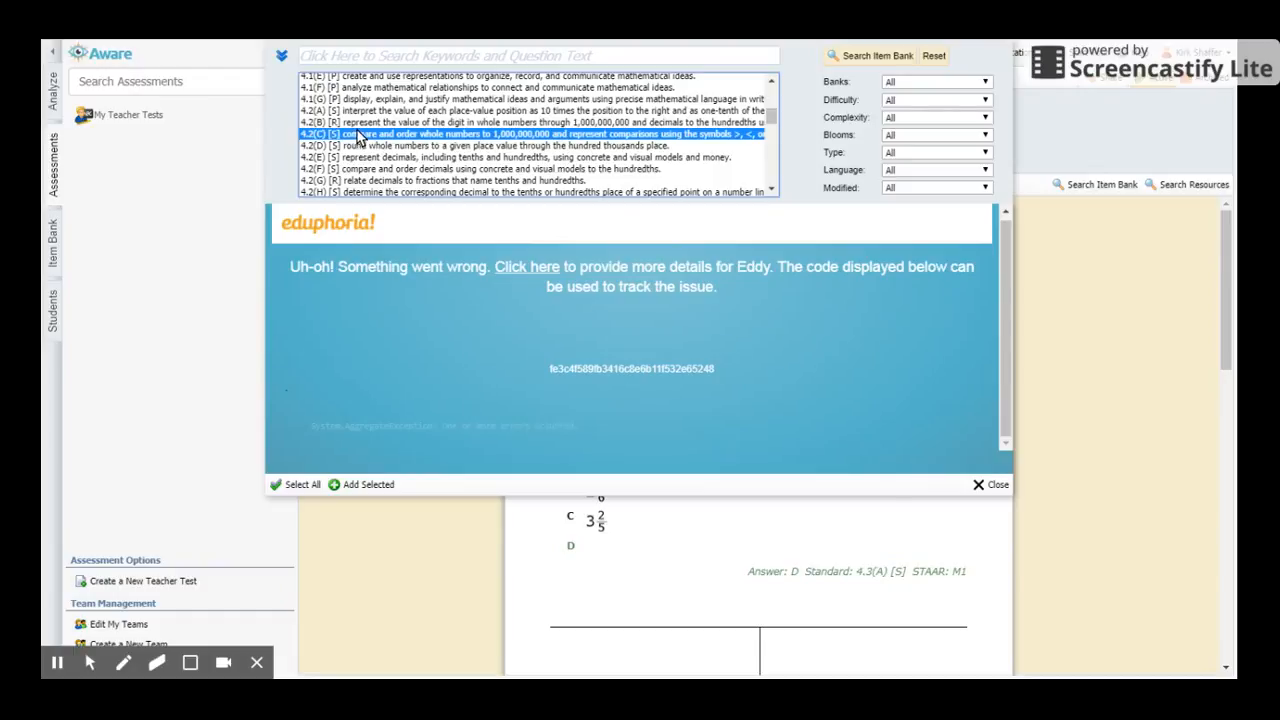
{"action": "left_click", "coordinate": [360, 123]}
{"action": "left_click", "coordinate": [996, 485]}
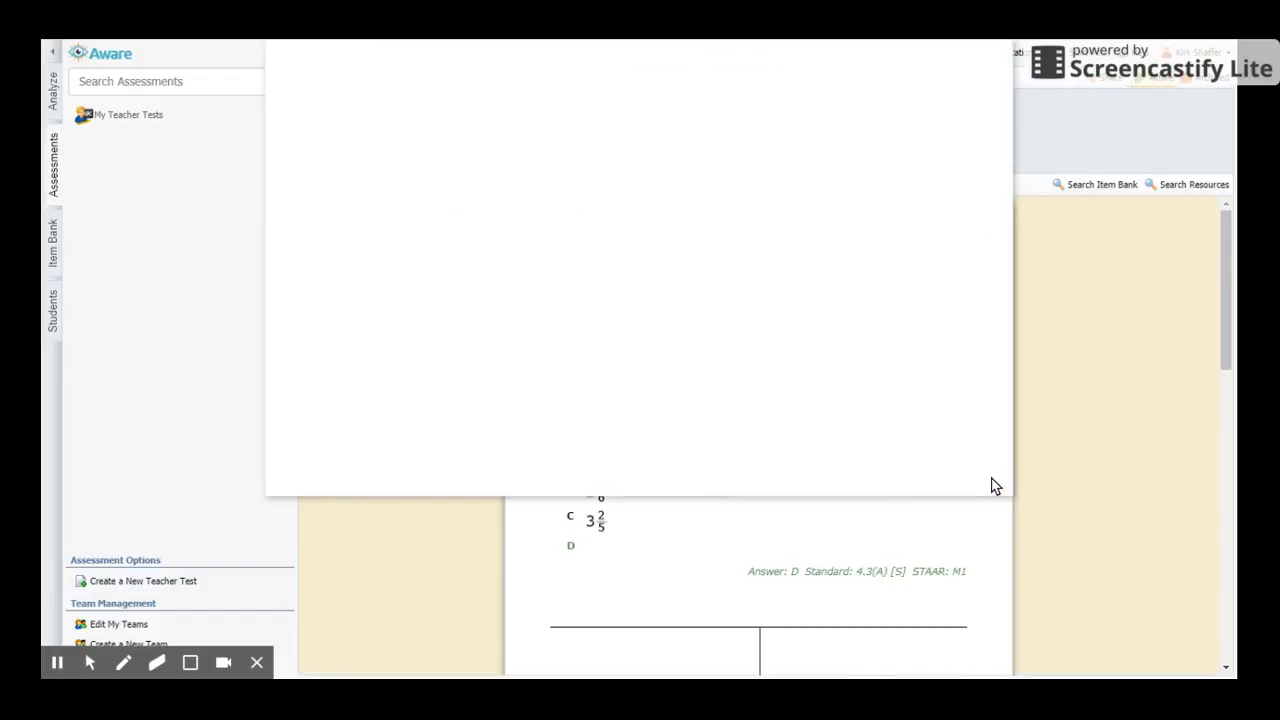
- Search the item bank for questions on standard 4.3(C), determining if two given fractions are equivalent
{"action": "left_click", "coordinate": [1072, 186]}
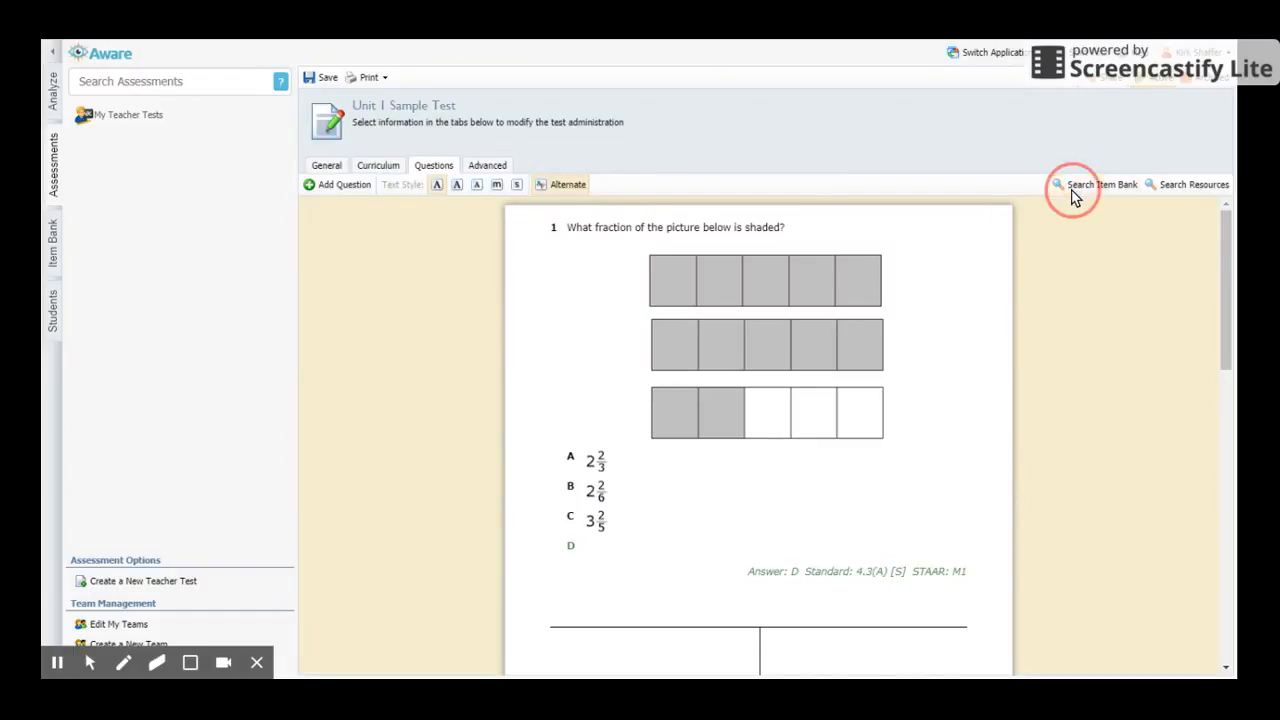
{"action": "left_click", "coordinate": [281, 55]}
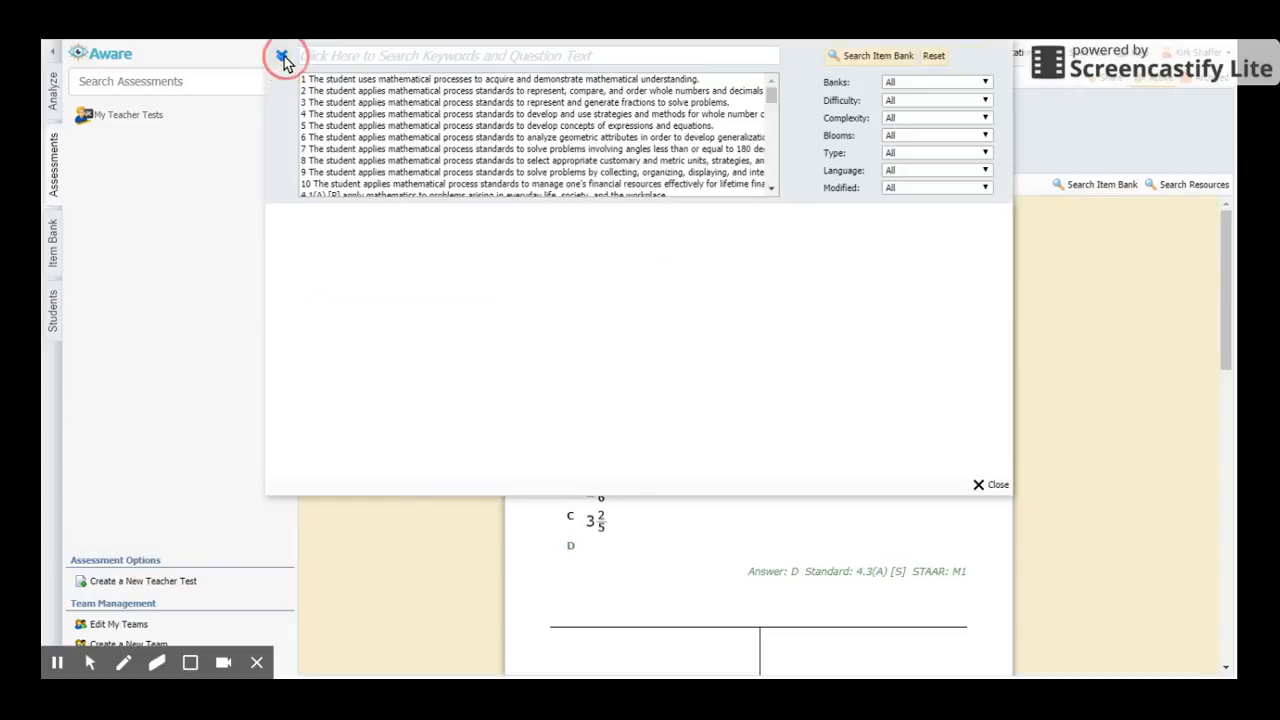
{"action": "scroll", "coordinate": [305, 95], "scroll_direction": "down", "scroll_amount": 5}
{"action": "left_click", "coordinate": [320, 145]}
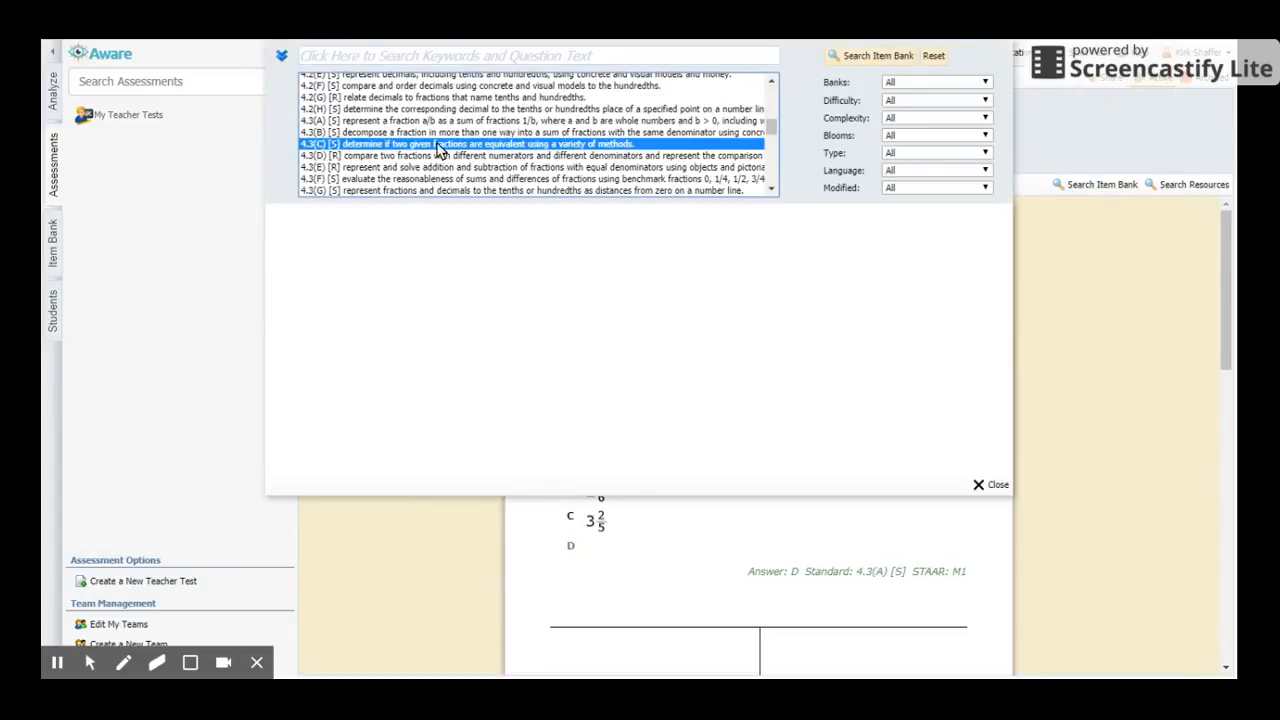
{"action": "left_click", "coordinate": [876, 58]}
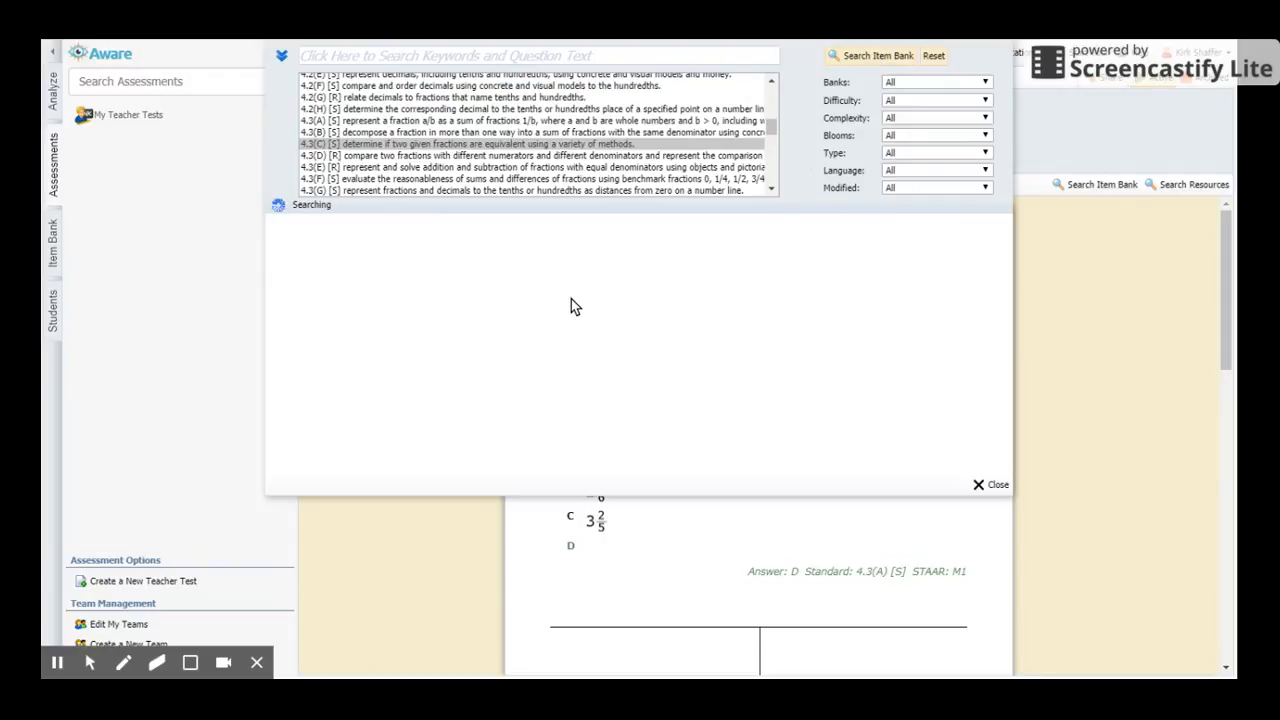
- Preview the first 4.3(C) question, add the second TEKS Resource System question to the test and look over the test's questions
{"action": "left_click", "coordinate": [284, 258]}
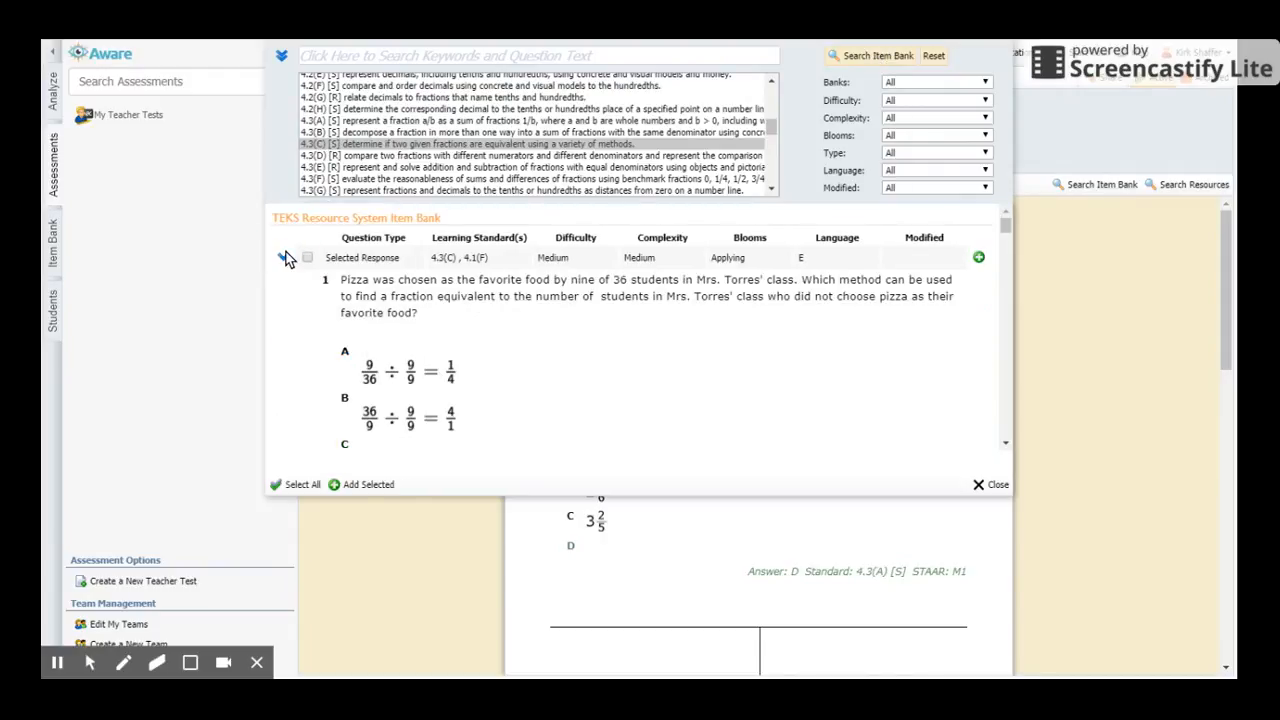
{"action": "scroll", "coordinate": [308, 260], "scroll_direction": "down", "scroll_amount": 5}
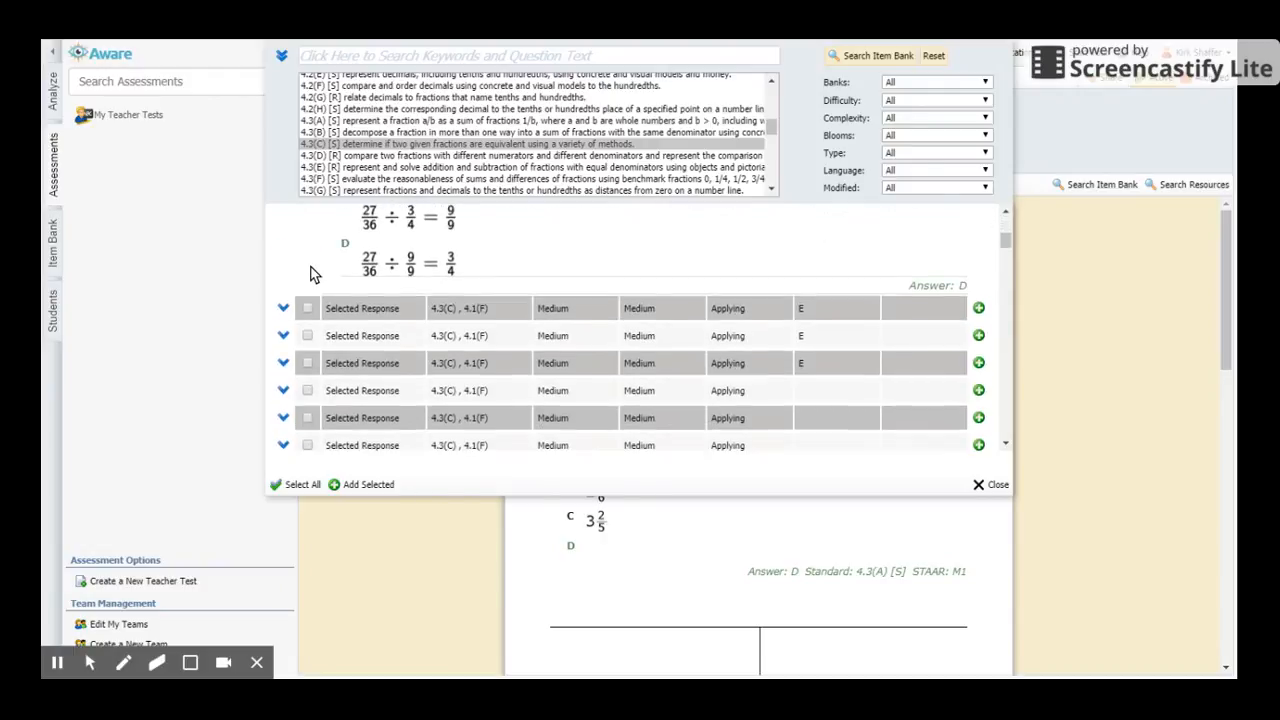
{"action": "left_click", "coordinate": [307, 307]}
{"action": "left_click", "coordinate": [352, 488]}
{"action": "left_click", "coordinate": [979, 488]}
{"action": "scroll", "coordinate": [712, 272], "scroll_direction": "down", "scroll_amount": 12}
{"action": "scroll", "coordinate": [705, 260], "scroll_direction": "down", "scroll_amount": 4}
{"action": "scroll", "coordinate": [871, 426], "scroll_direction": "up", "scroll_amount": 5}
{"action": "scroll", "coordinate": [871, 426], "scroll_direction": "up", "scroll_amount": 8}
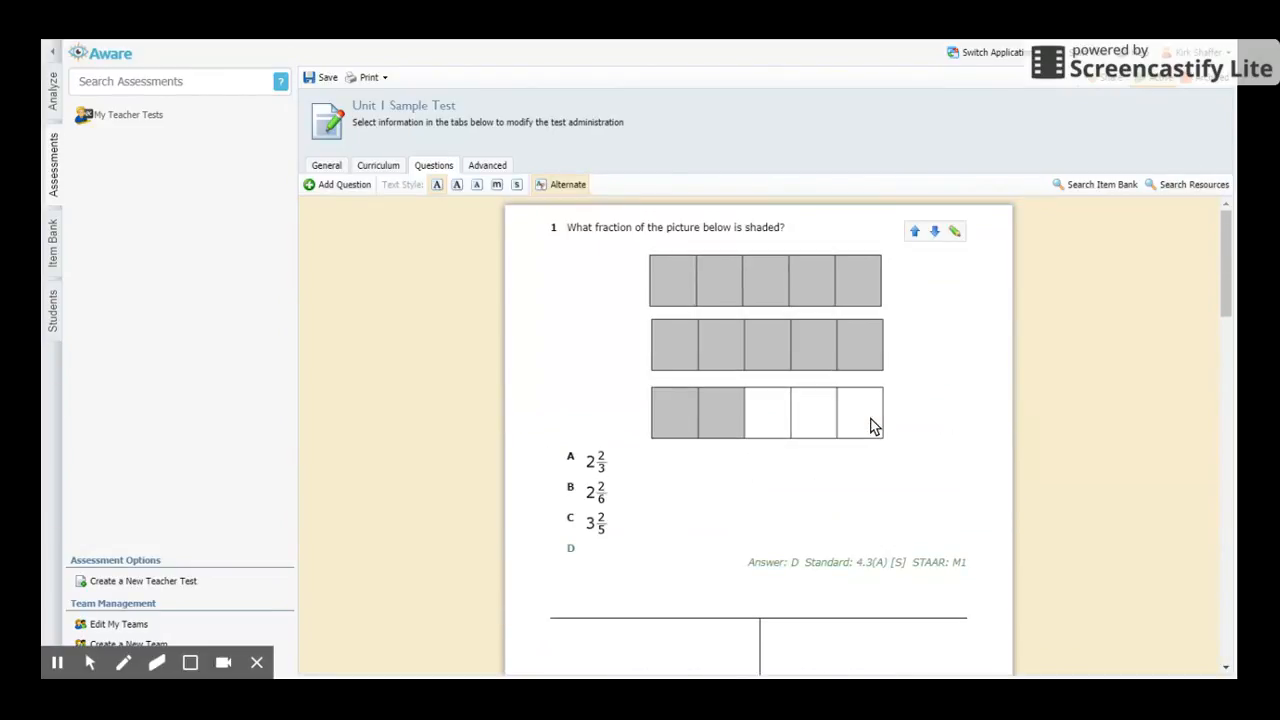
- Set the online testing style of the test to Bubble Sheet Only
{"action": "left_click", "coordinate": [487, 168]}
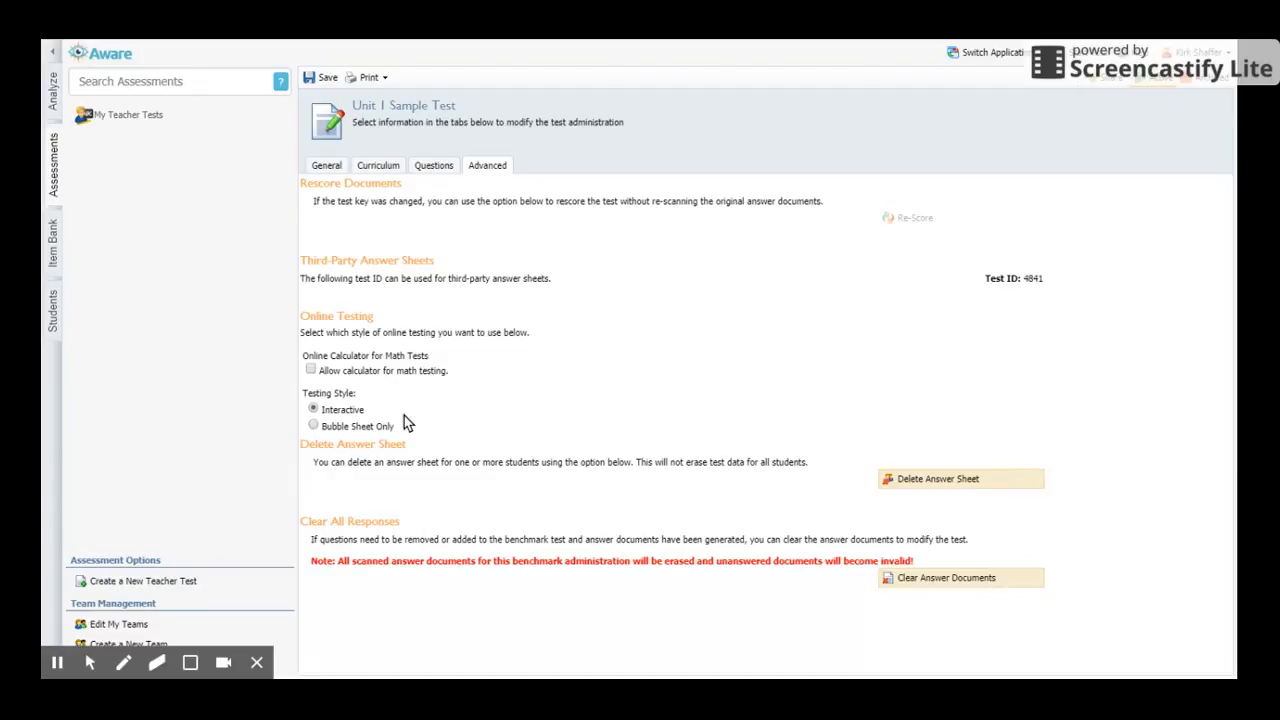
{"action": "left_click", "coordinate": [313, 425]}
{"action": "left_click", "coordinate": [313, 408]}
{"action": "left_click", "coordinate": [313, 426]}
- Look over the print options for the test booklet and test key, and save the test
{"action": "left_click", "coordinate": [322, 80]}
{"action": "left_click", "coordinate": [372, 79]}
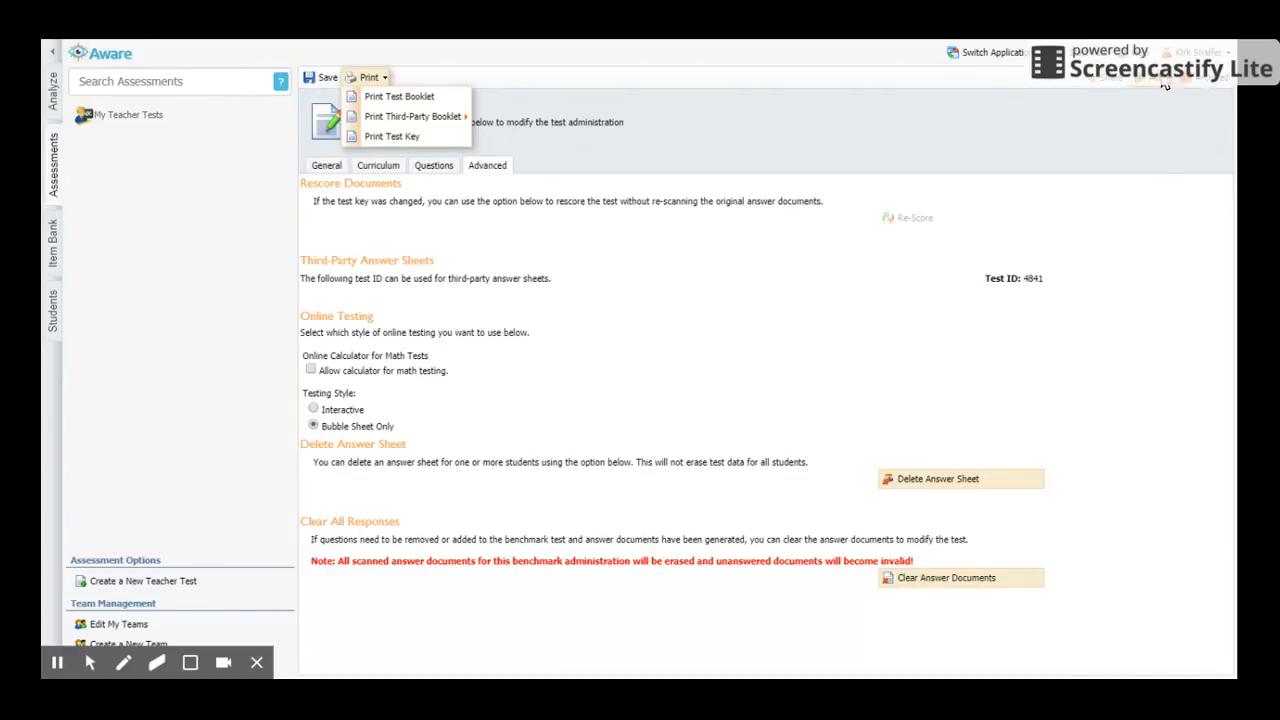
{"action": "left_click", "coordinate": [593, 139]}
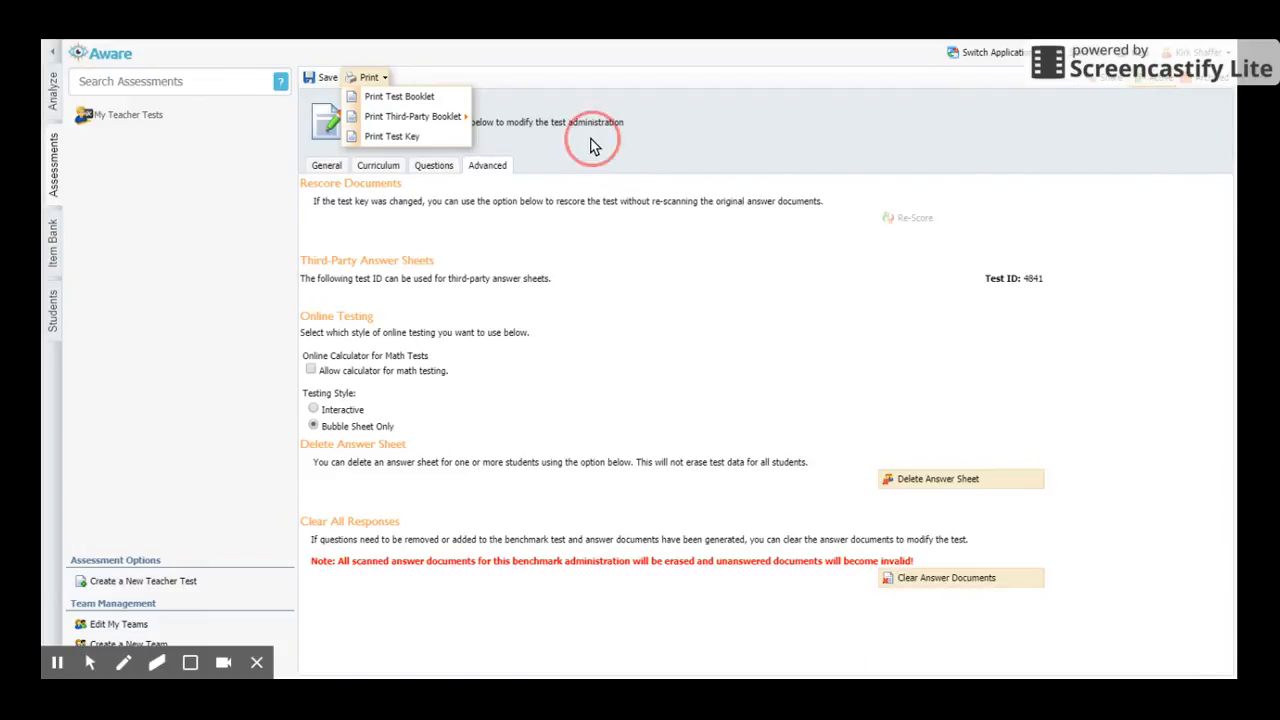
{"action": "left_click", "coordinate": [313, 78]}
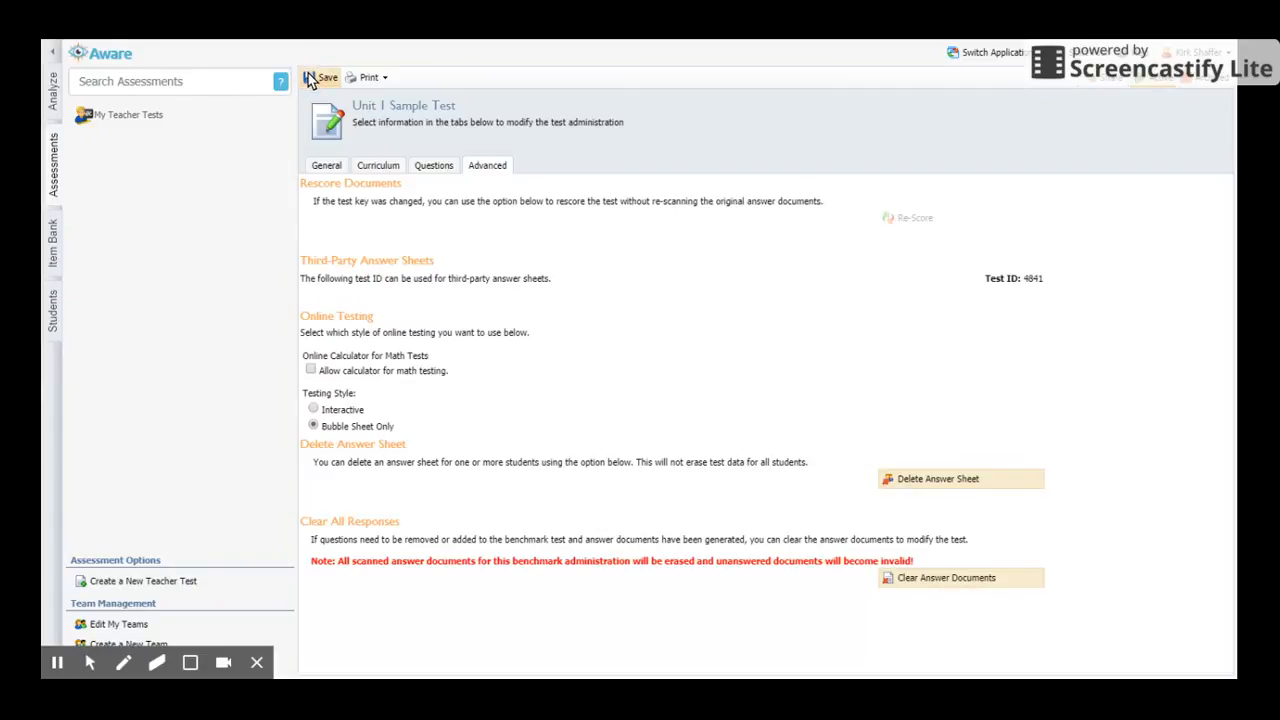
- Open the Unit 1 Sample Test from the available teacher tests to choose the students it is administered to
{"action": "left_click", "coordinate": [54, 92]}
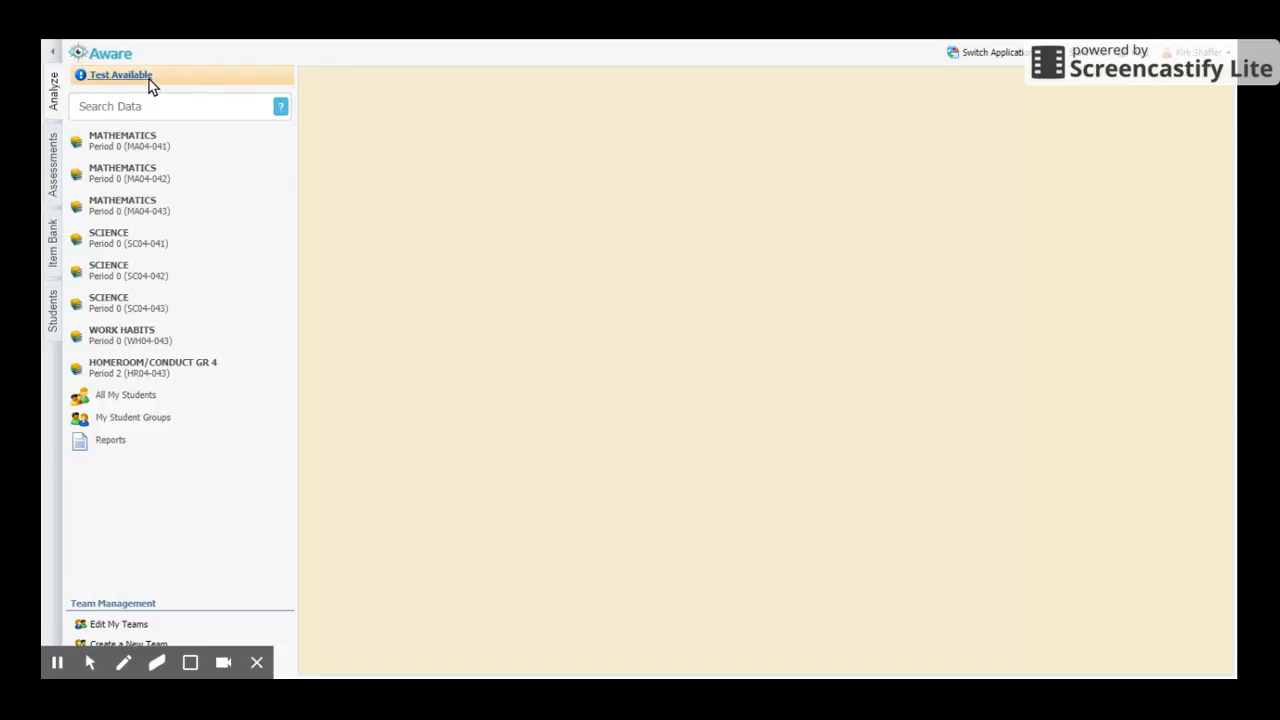
{"action": "left_click", "coordinate": [104, 76]}
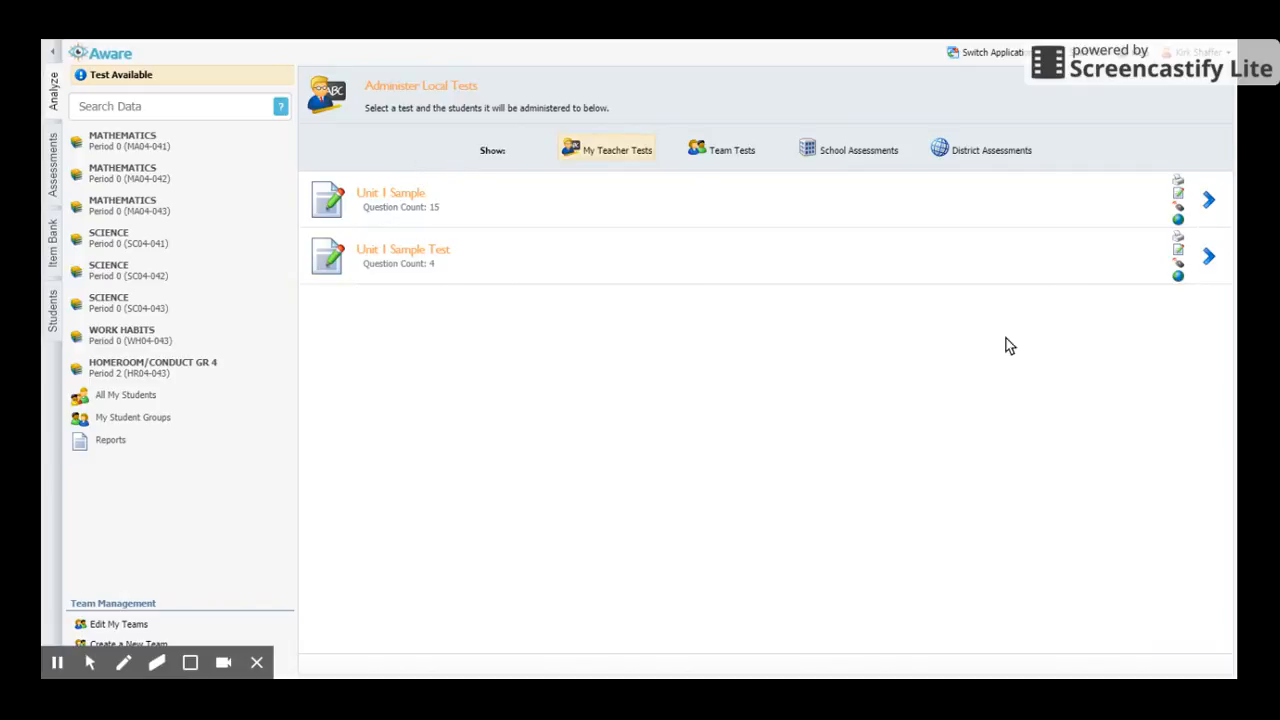
{"action": "left_click", "coordinate": [484, 262]}
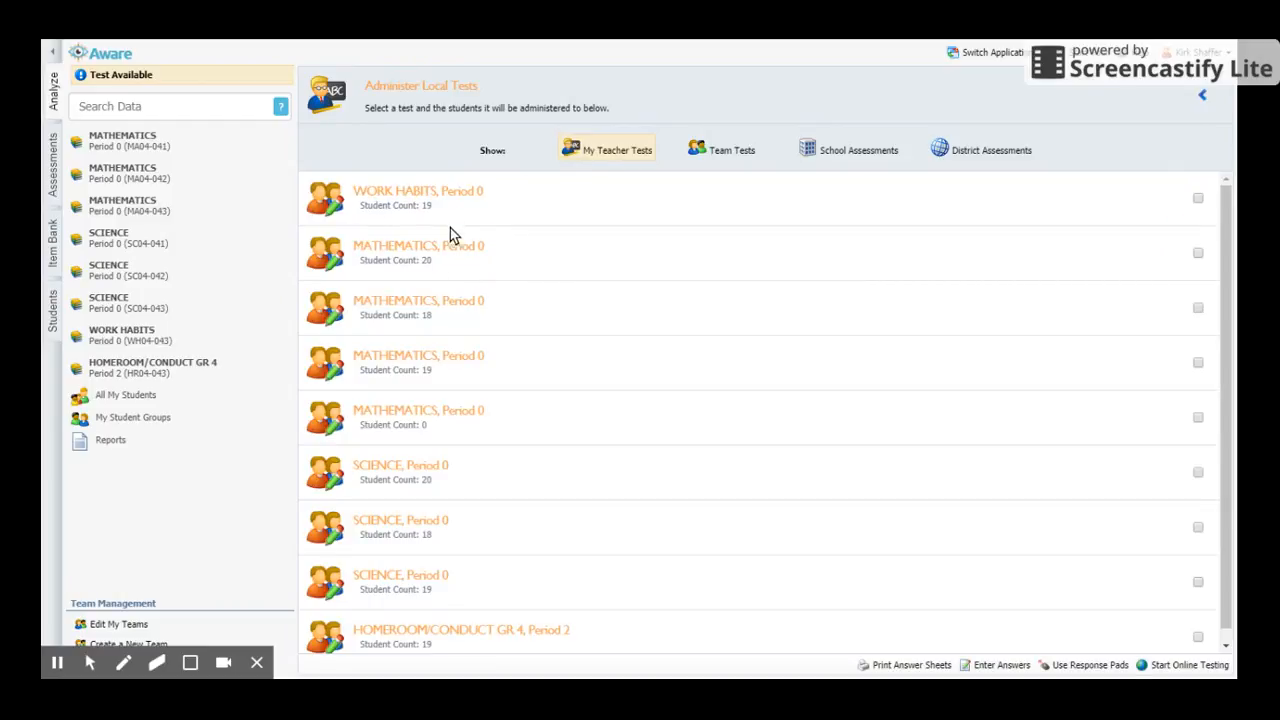
- Select the first three Mathematics, Period 0 classes as the groups taking the test
{"action": "left_click", "coordinate": [1198, 252]}
{"action": "left_click", "coordinate": [1198, 307]}
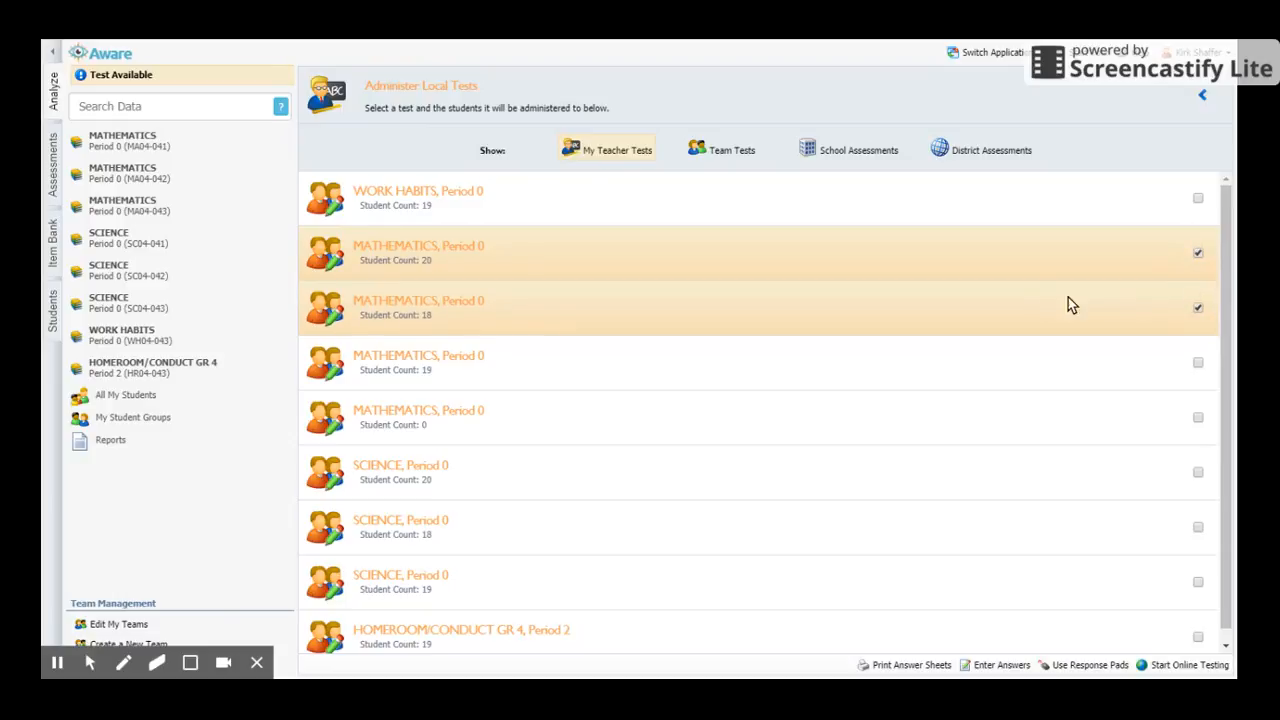
{"action": "scroll", "coordinate": [950, 300], "scroll_direction": "down", "scroll_amount": 1}
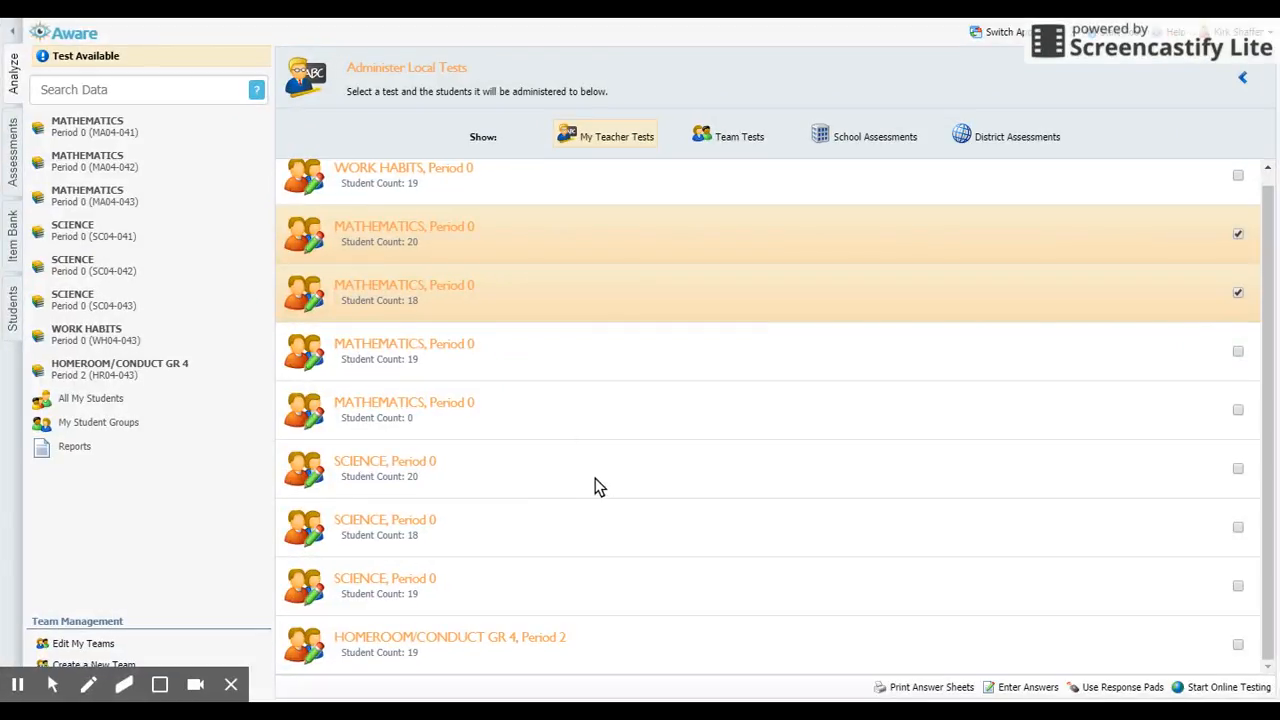
{"action": "scroll", "coordinate": [637, 323], "scroll_direction": "up", "scroll_amount": 1}
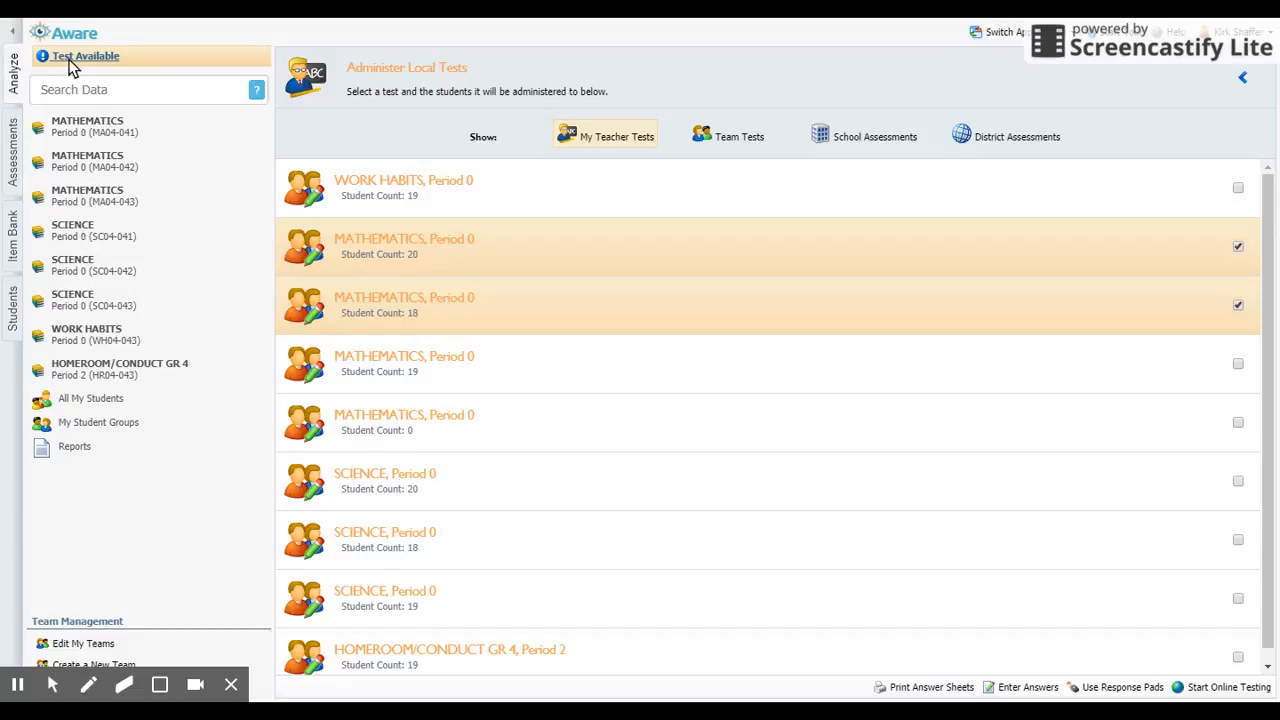
{"action": "left_click", "coordinate": [1239, 364]}
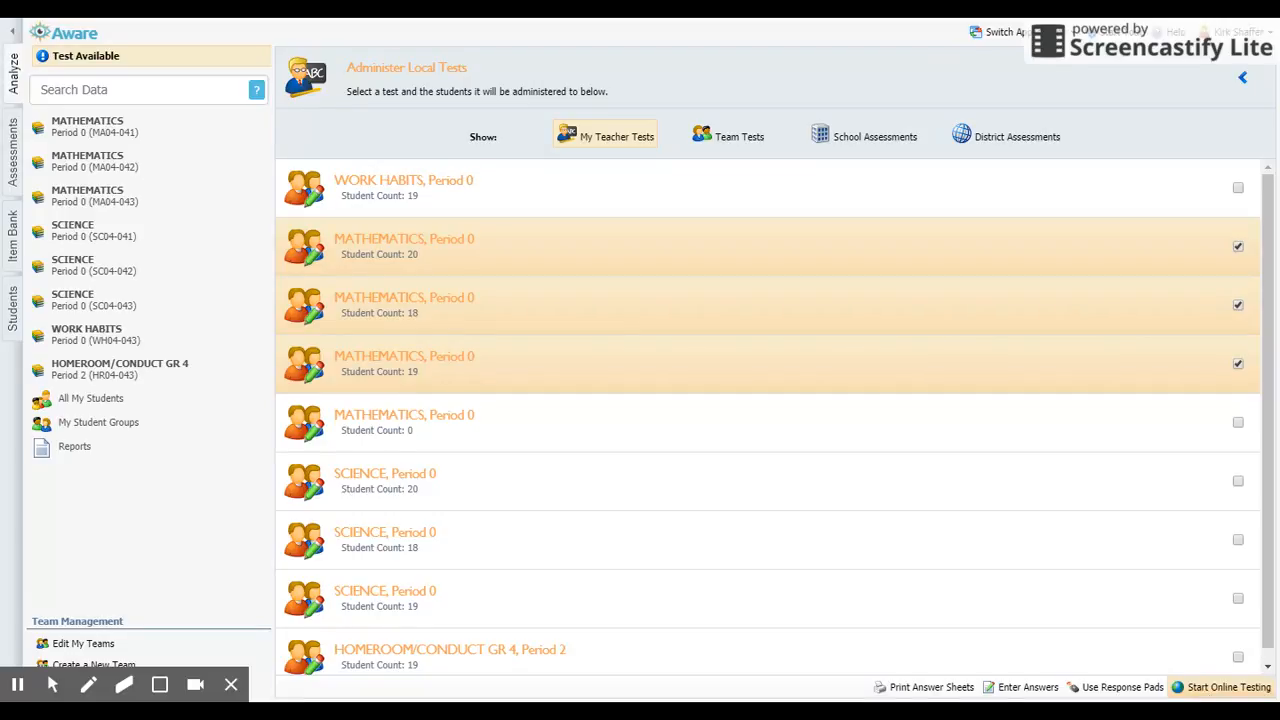
- Request answer sheets for the three selected Mathematics classes and start online testing for them
{"action": "left_click", "coordinate": [905, 688]}
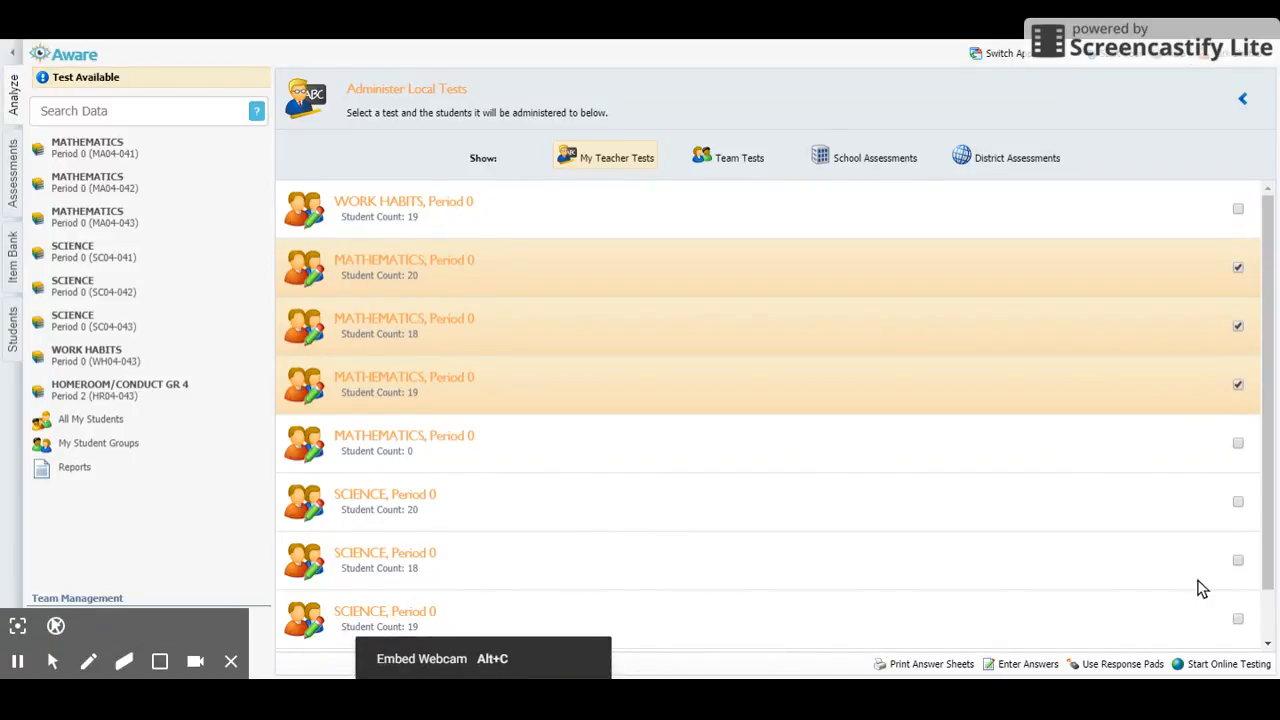
{"action": "left_click", "coordinate": [1196, 665]}
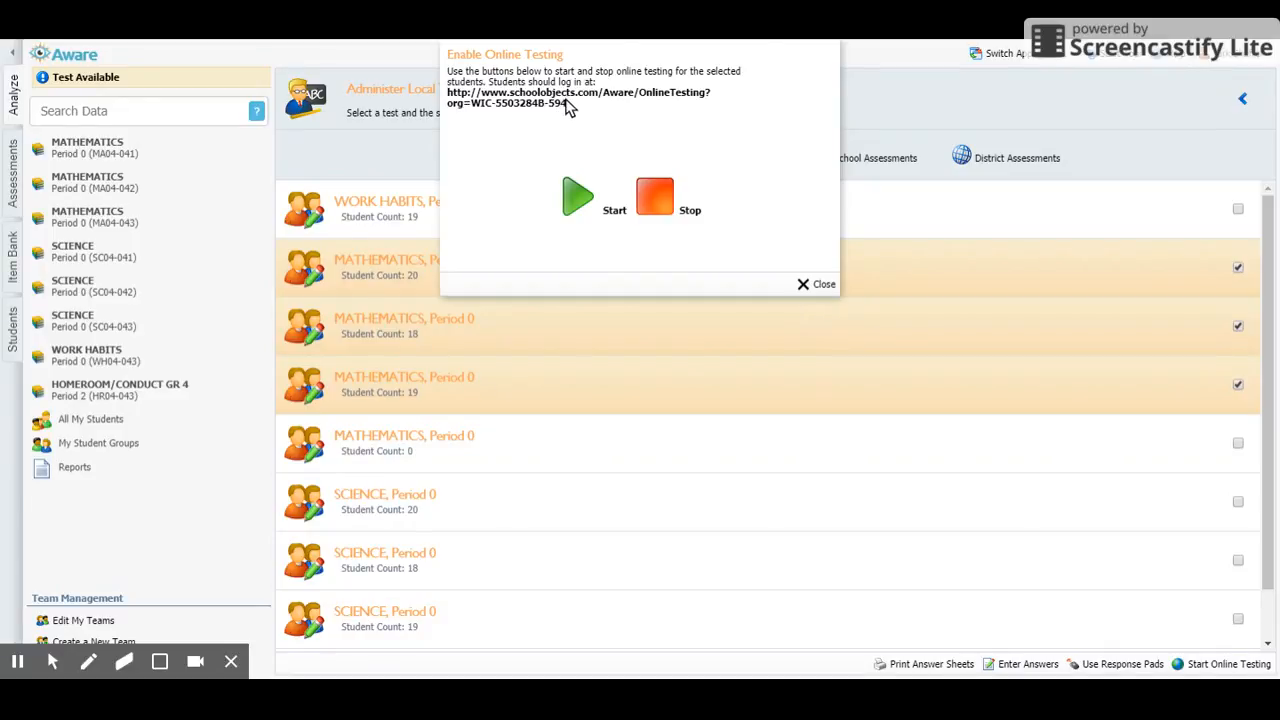
{"action": "left_click", "coordinate": [590, 197]}
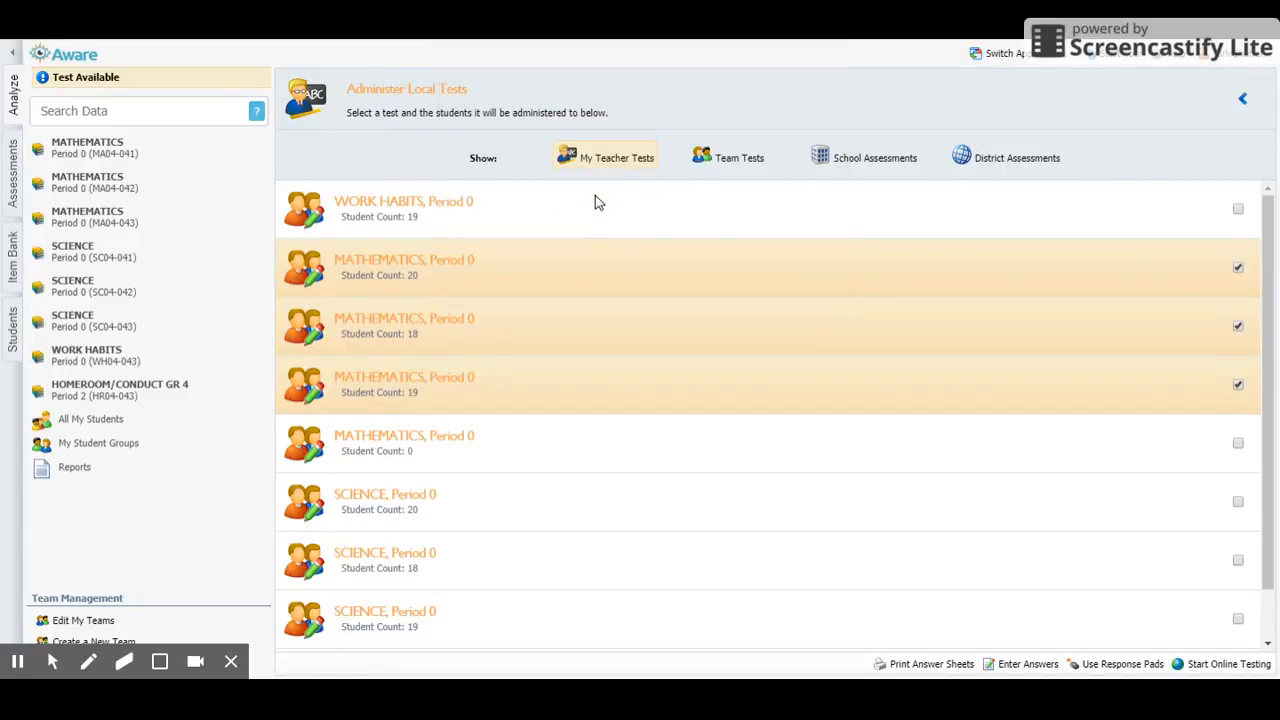